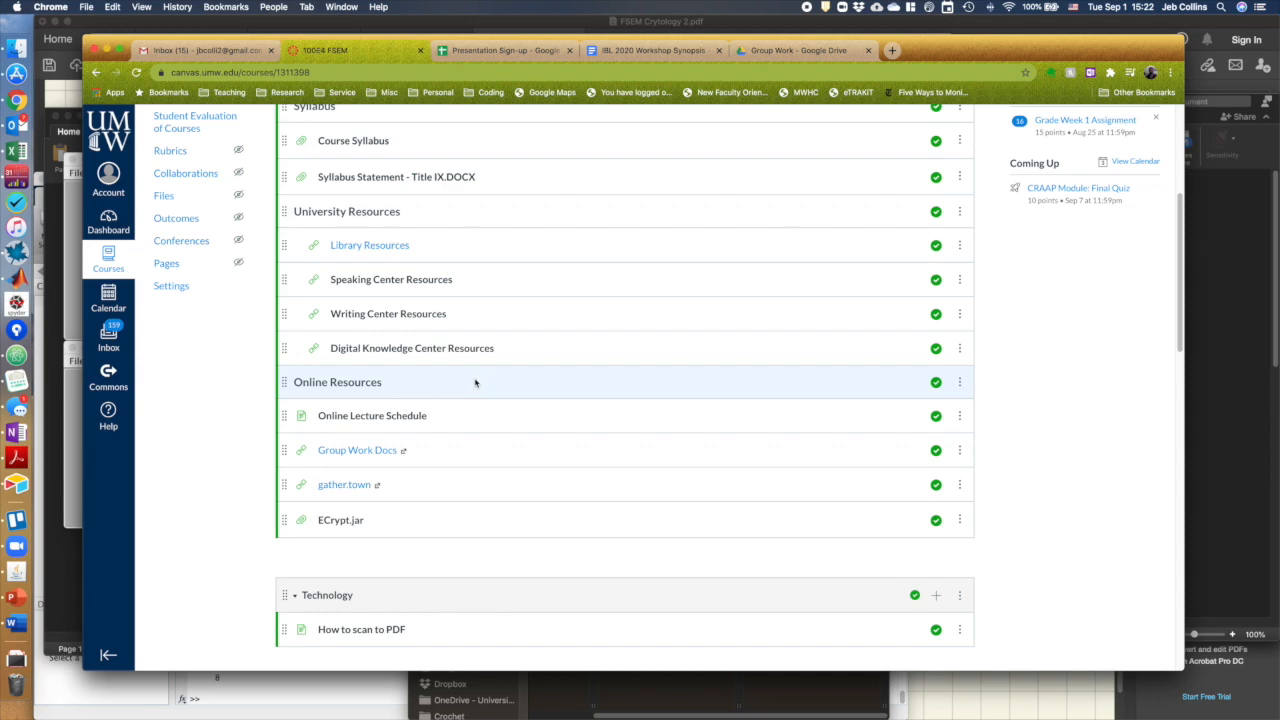
Launch the ECrypt program from the course's Software folder
{"action": "scroll", "coordinate": [476, 383], "scroll_direction": "up", "scroll_amount": 5}
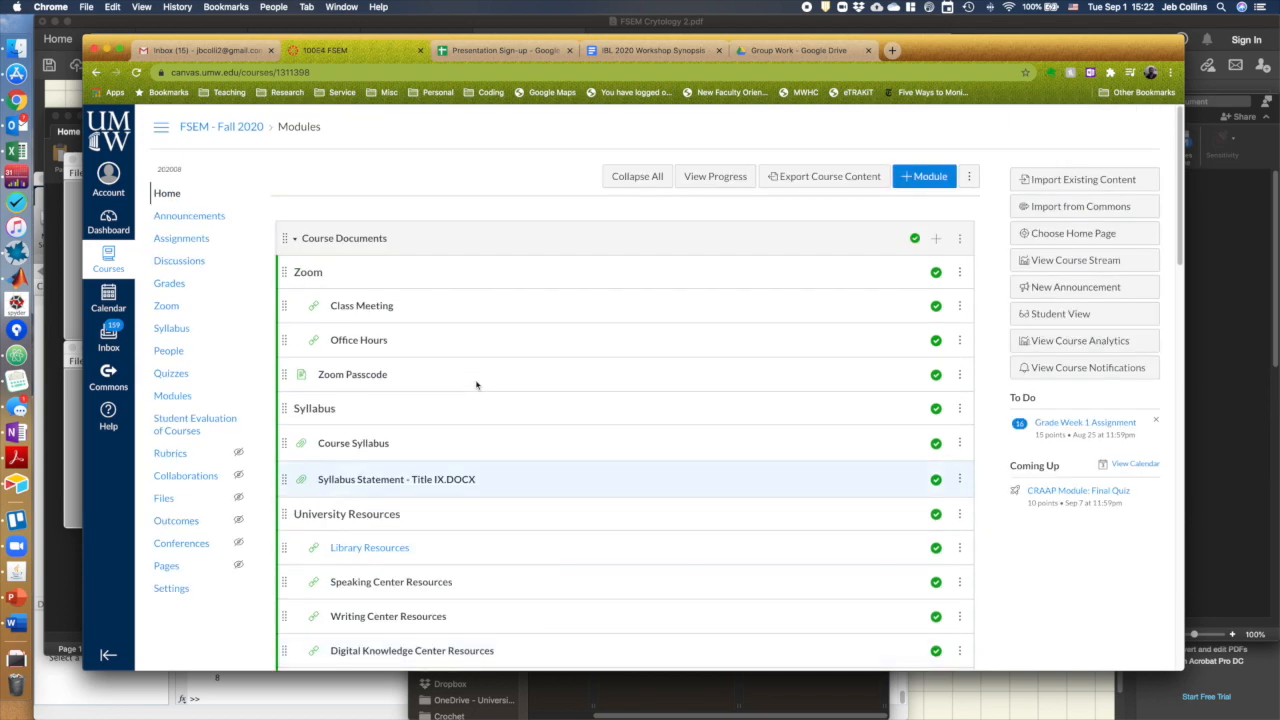
{"action": "scroll", "coordinate": [476, 385], "scroll_direction": "down", "scroll_amount": 5}
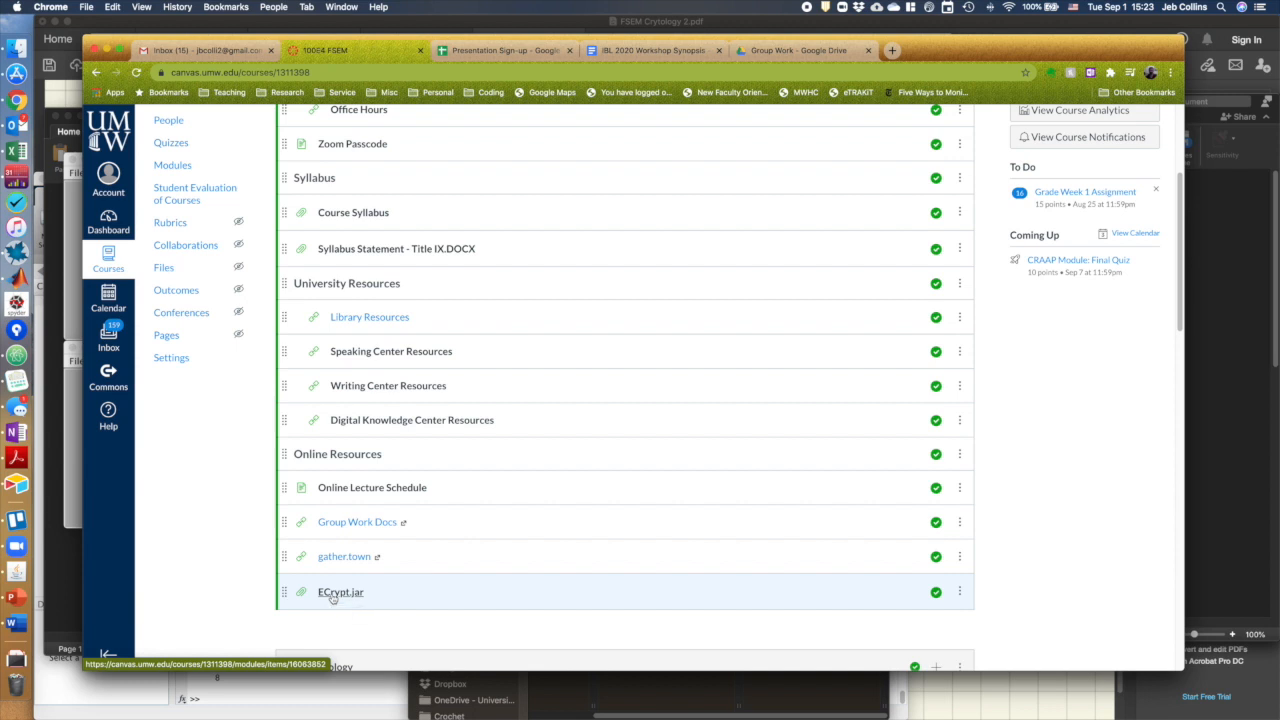
{"action": "left_click", "coordinate": [16, 47]}
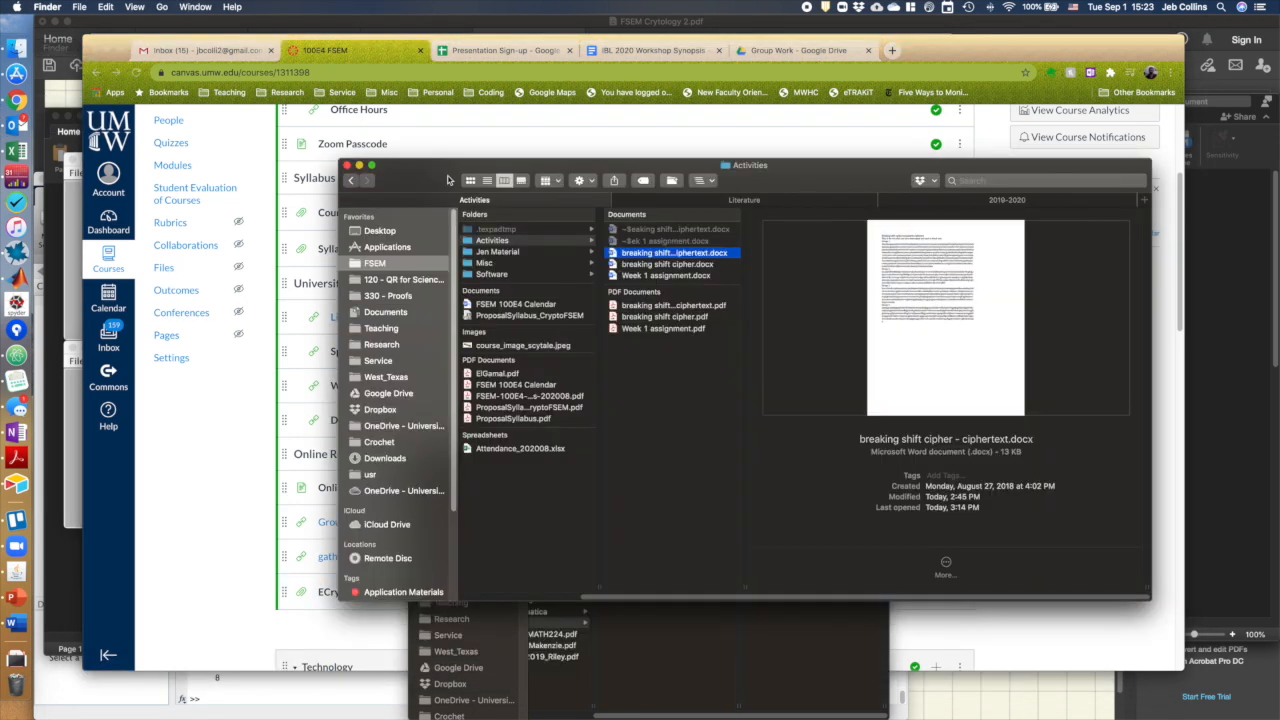
{"action": "left_click", "coordinate": [492, 274]}
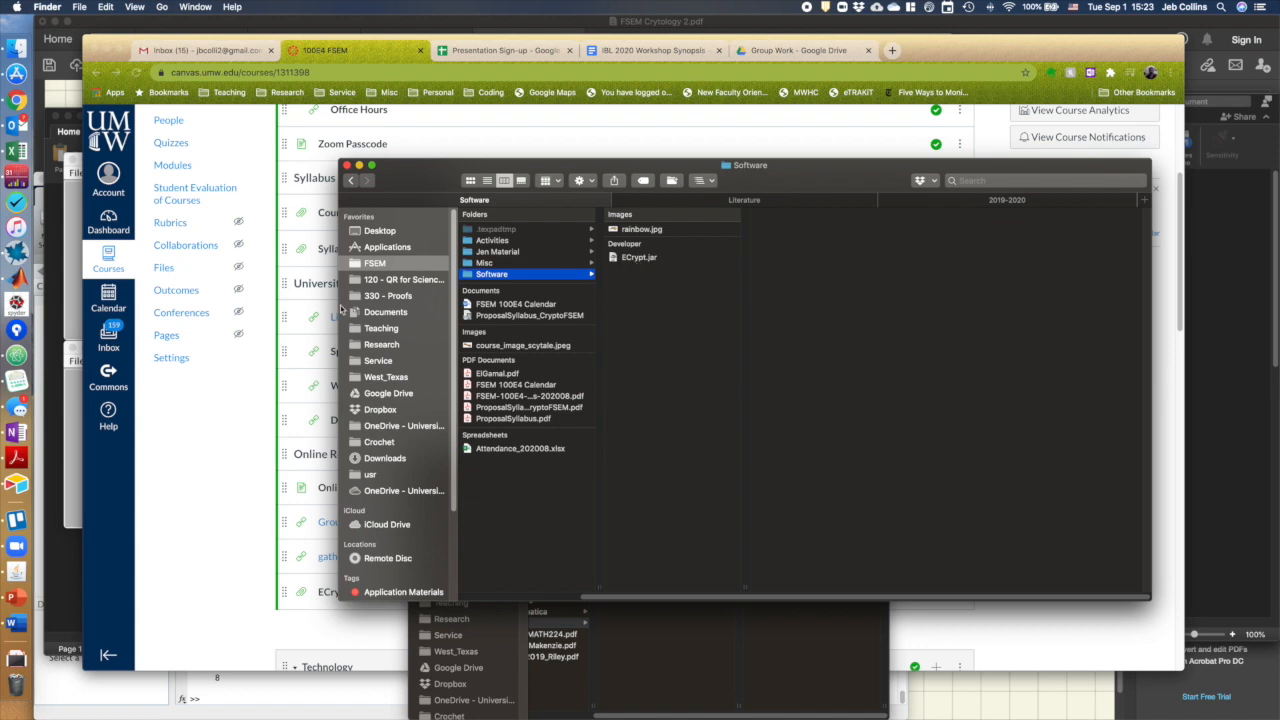
{"action": "left_click", "coordinate": [14, 575]}
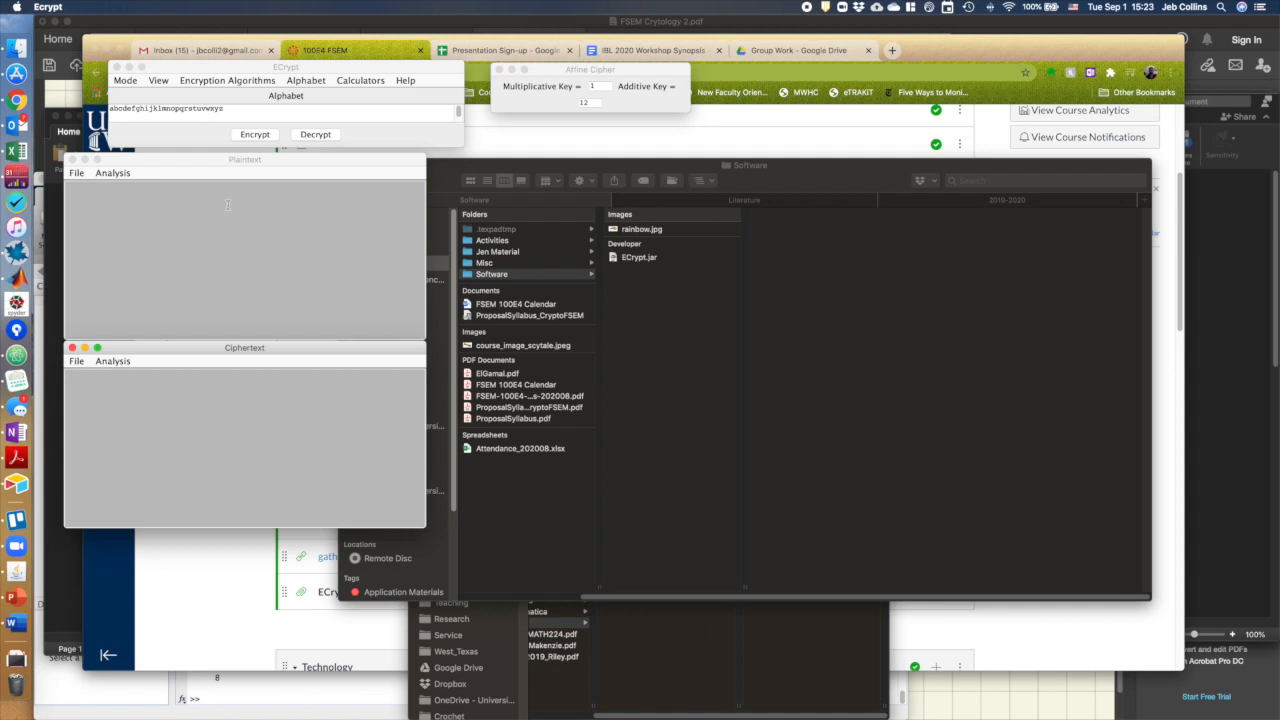
Review the current alphabet setting and the available alphabet options
{"action": "left_click", "coordinate": [500, 70]}
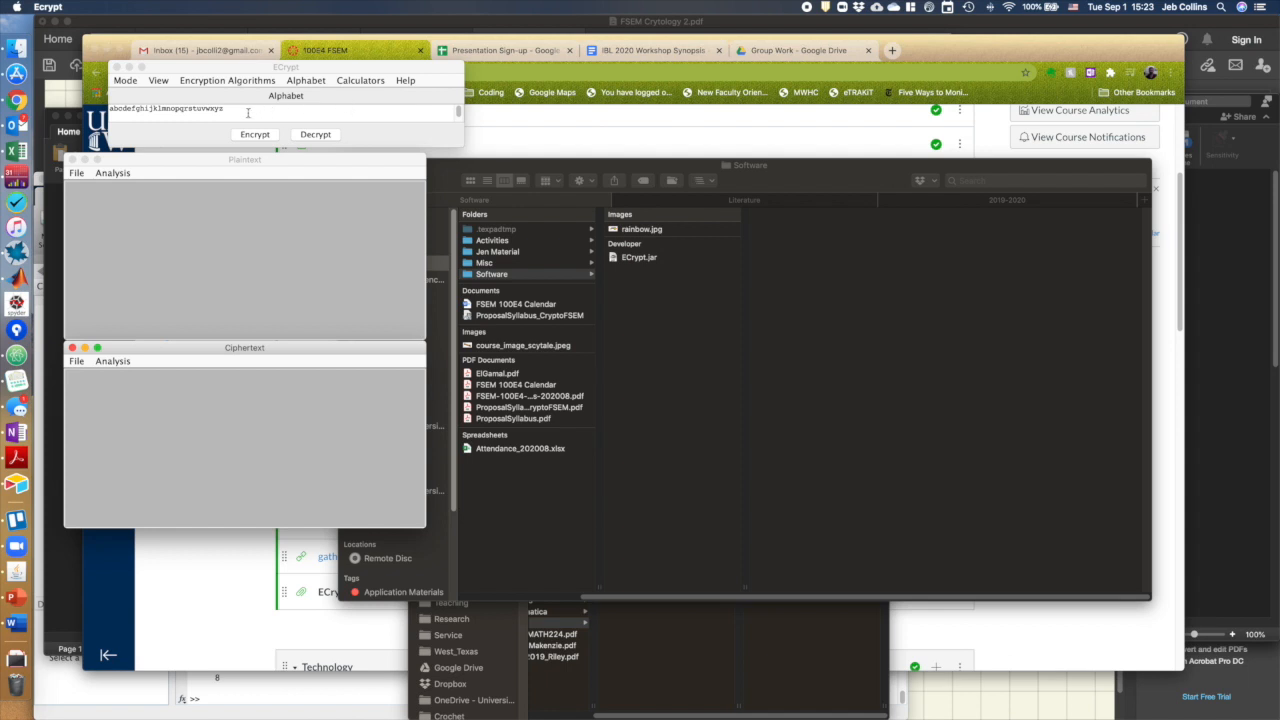
{"action": "left_click_drag", "start_coordinate": [236, 112], "coordinate": [98, 112]}
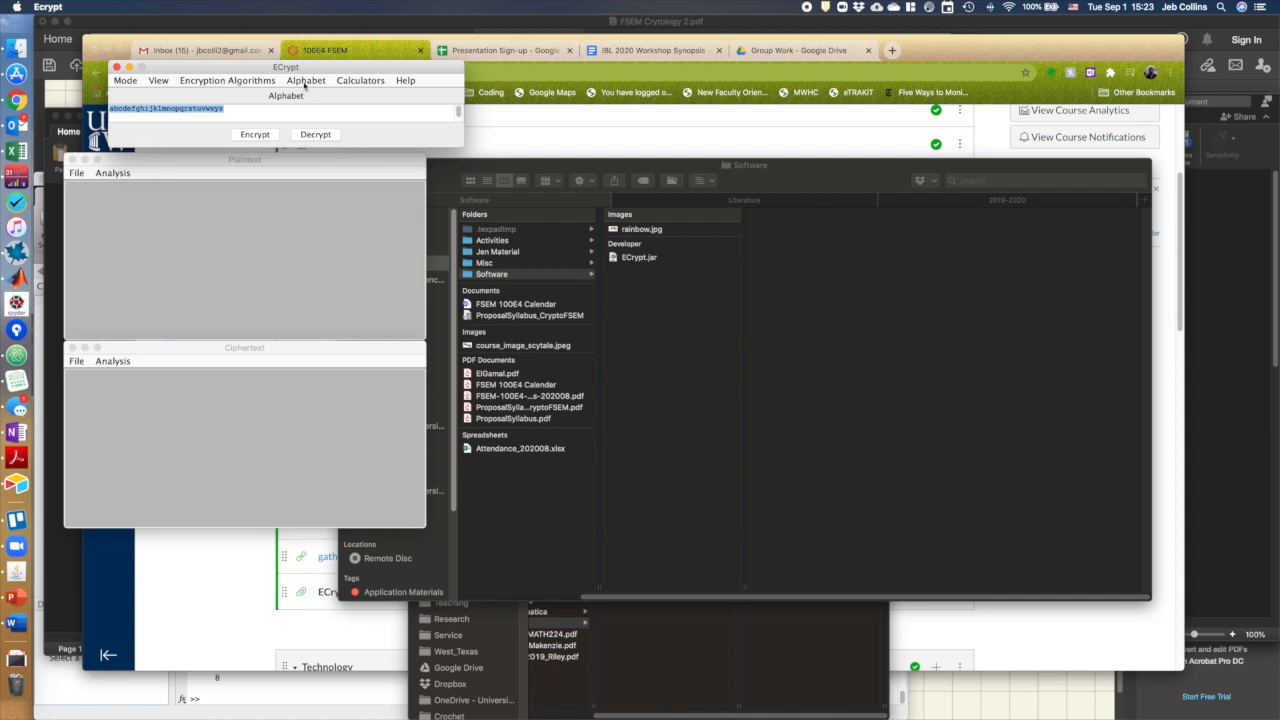
{"action": "left_click", "coordinate": [238, 111]}
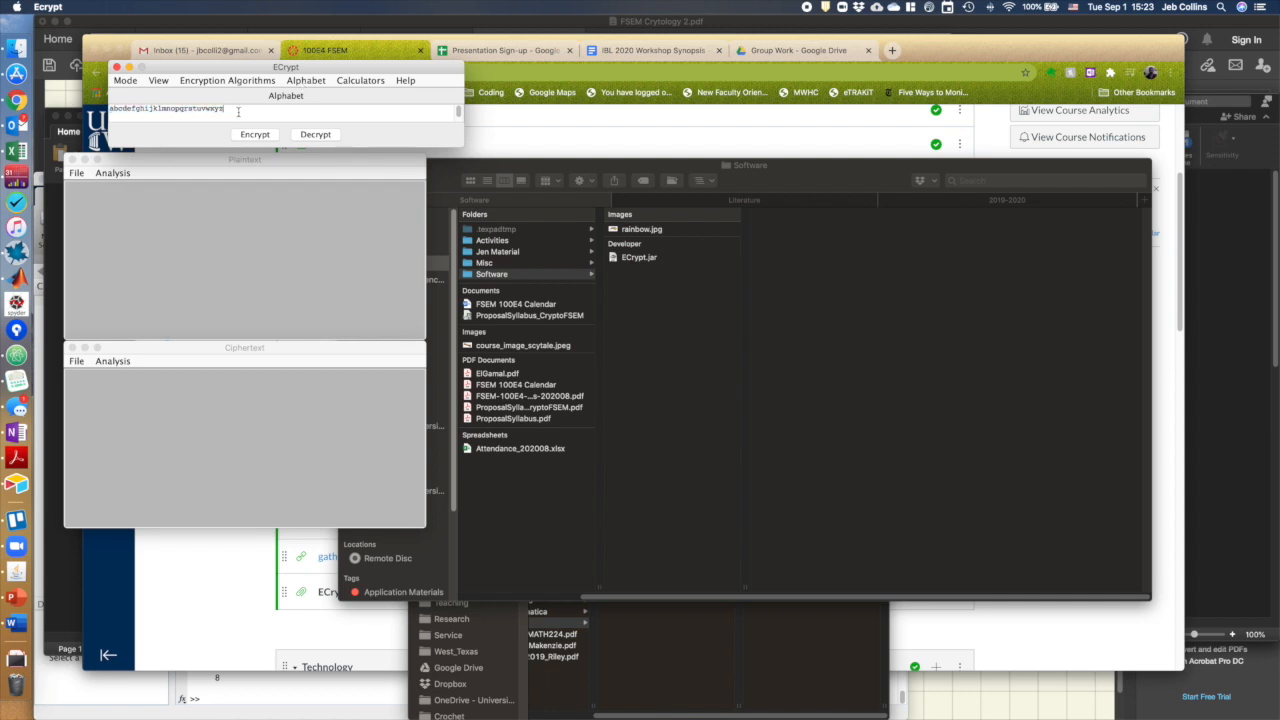
{"action": "left_click", "coordinate": [303, 81]}
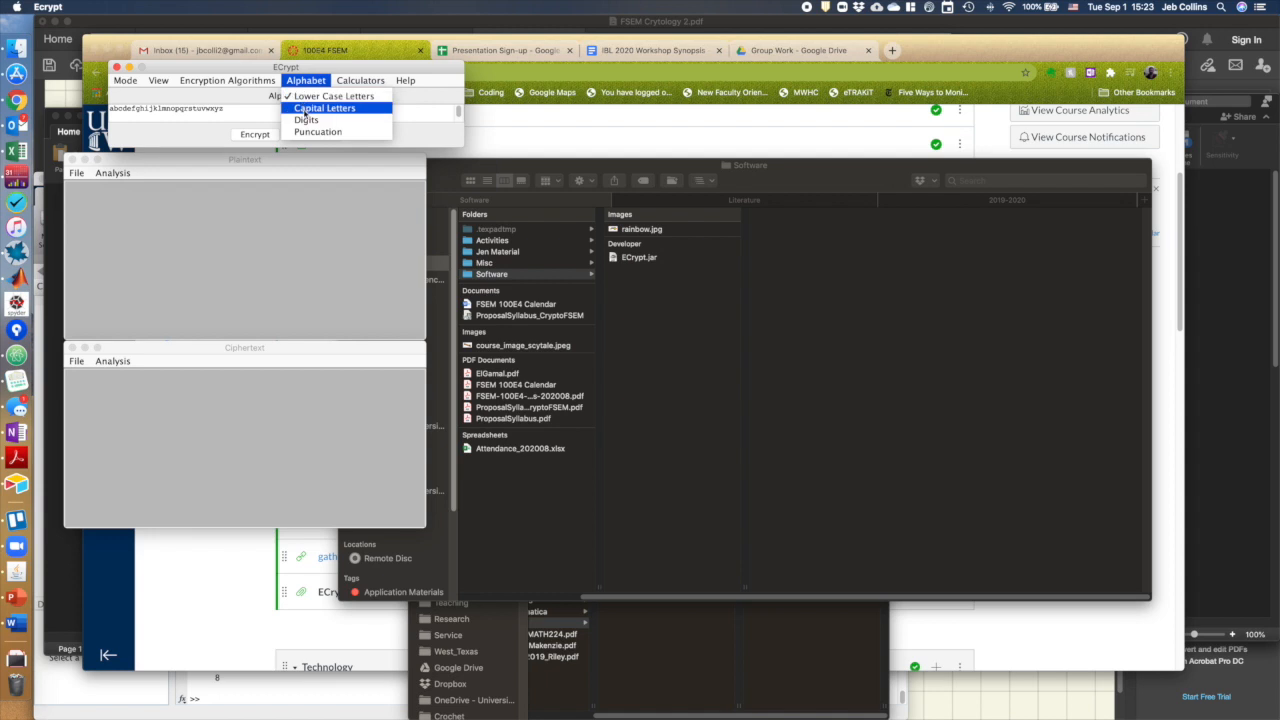
{"action": "left_click", "coordinate": [266, 112]}
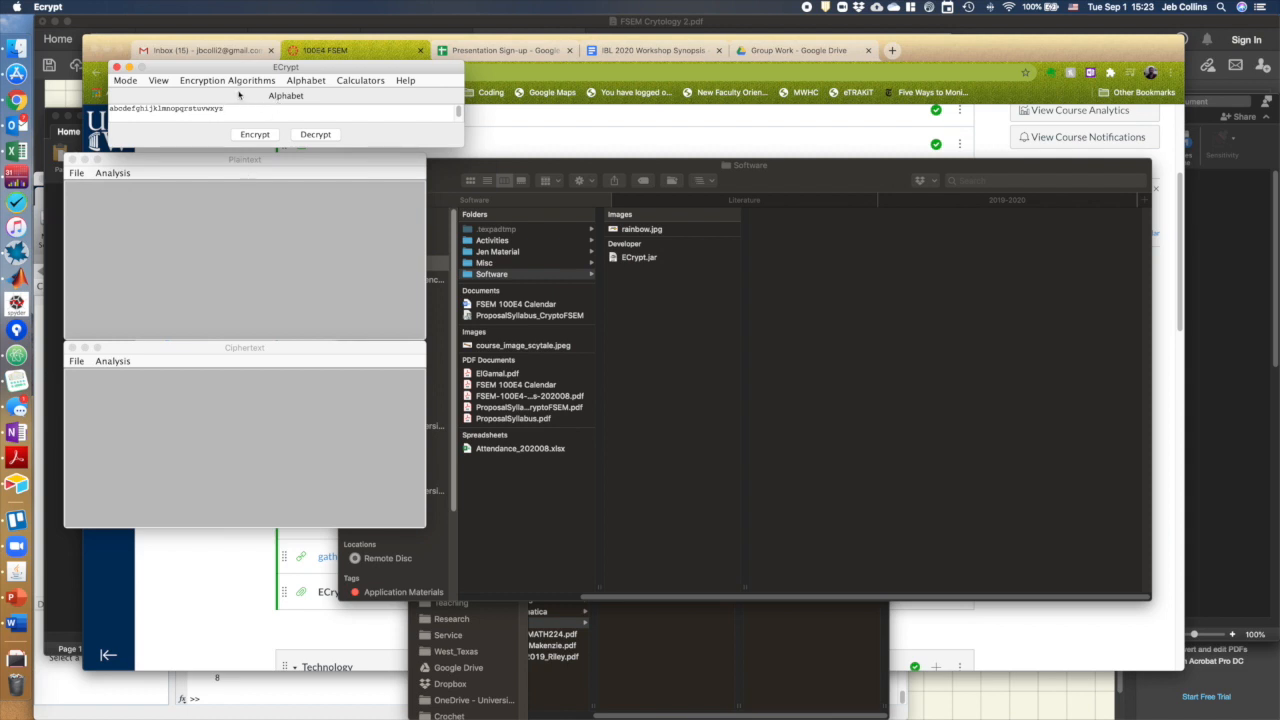
Choose the Affine cipher as the encryption algorithm
{"action": "left_click", "coordinate": [239, 82]}
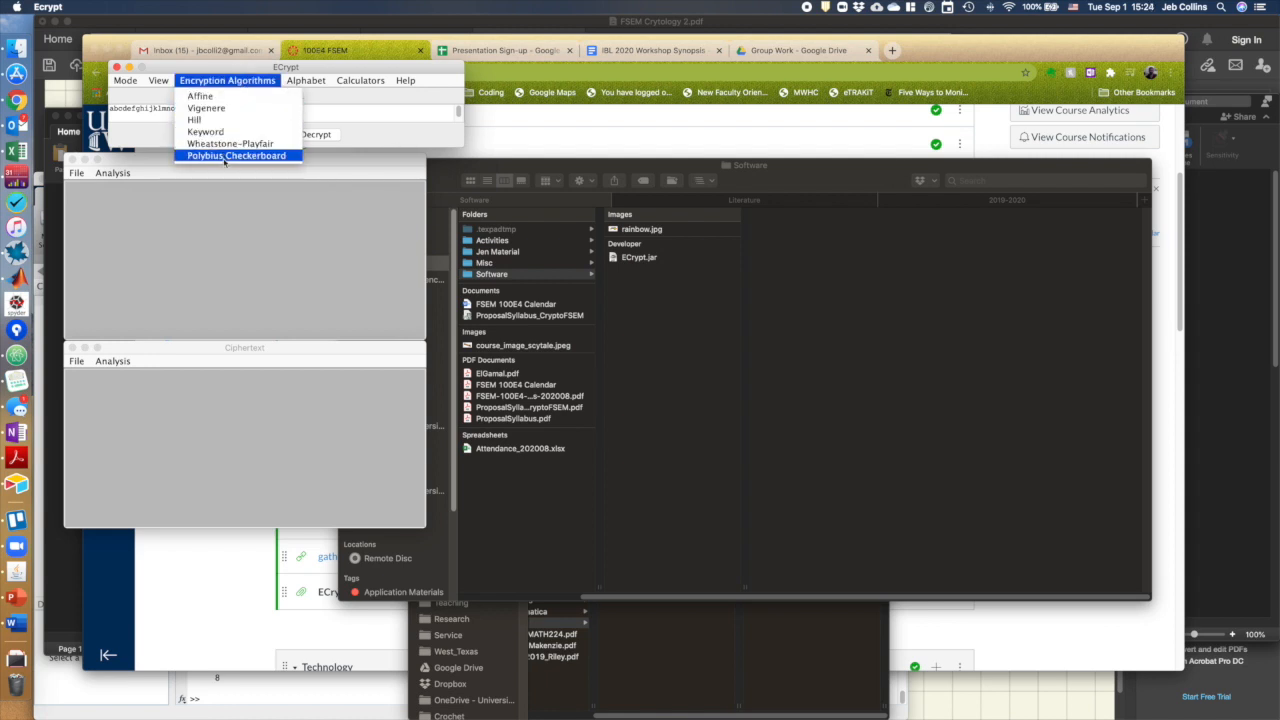
{"action": "left_click", "coordinate": [210, 98]}
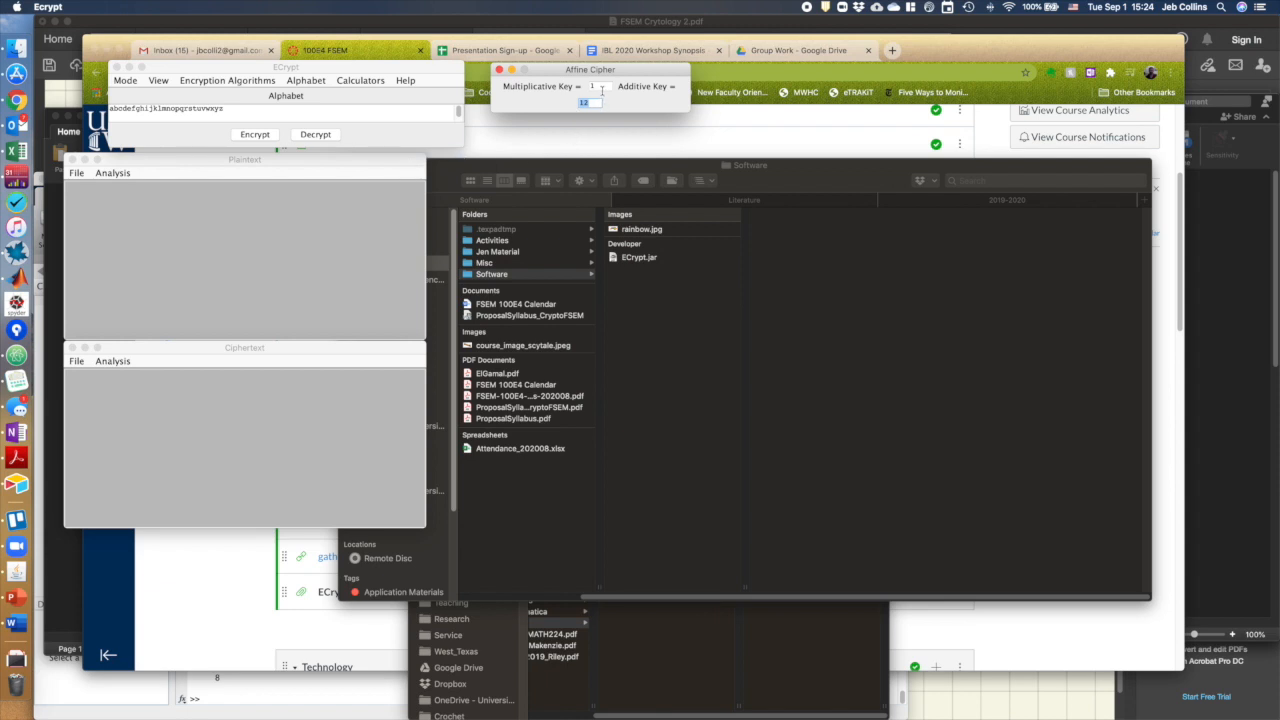
{"action": "left_click", "coordinate": [604, 87]}
{"action": "left_click", "coordinate": [589, 102]}
{"action": "double_click", "coordinate": [575, 105]}
Enter a short plaintext introducing yourself by first name, written without spaces
{"action": "left_click", "coordinate": [200, 214]}
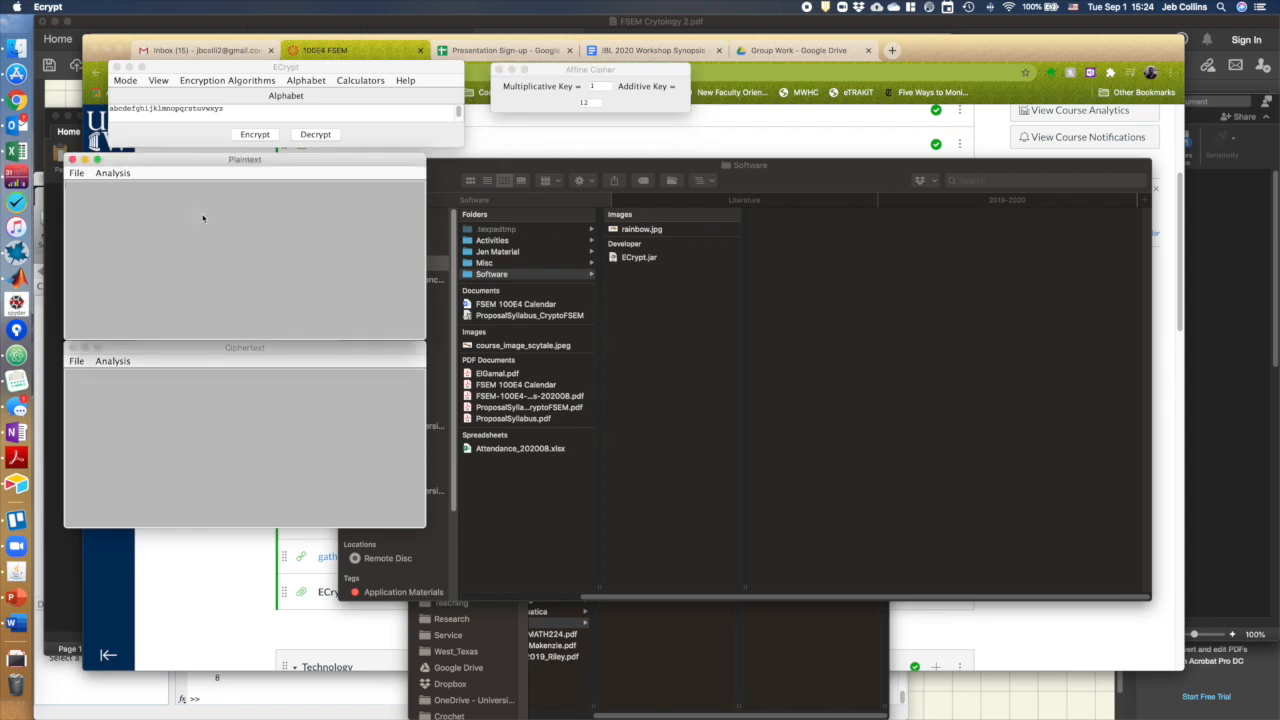
{"action": "type", "text": "himynameisjeb"}
Set the additive key to 19 and encrypt the plaintext
{"action": "left_click", "coordinate": [598, 105]}
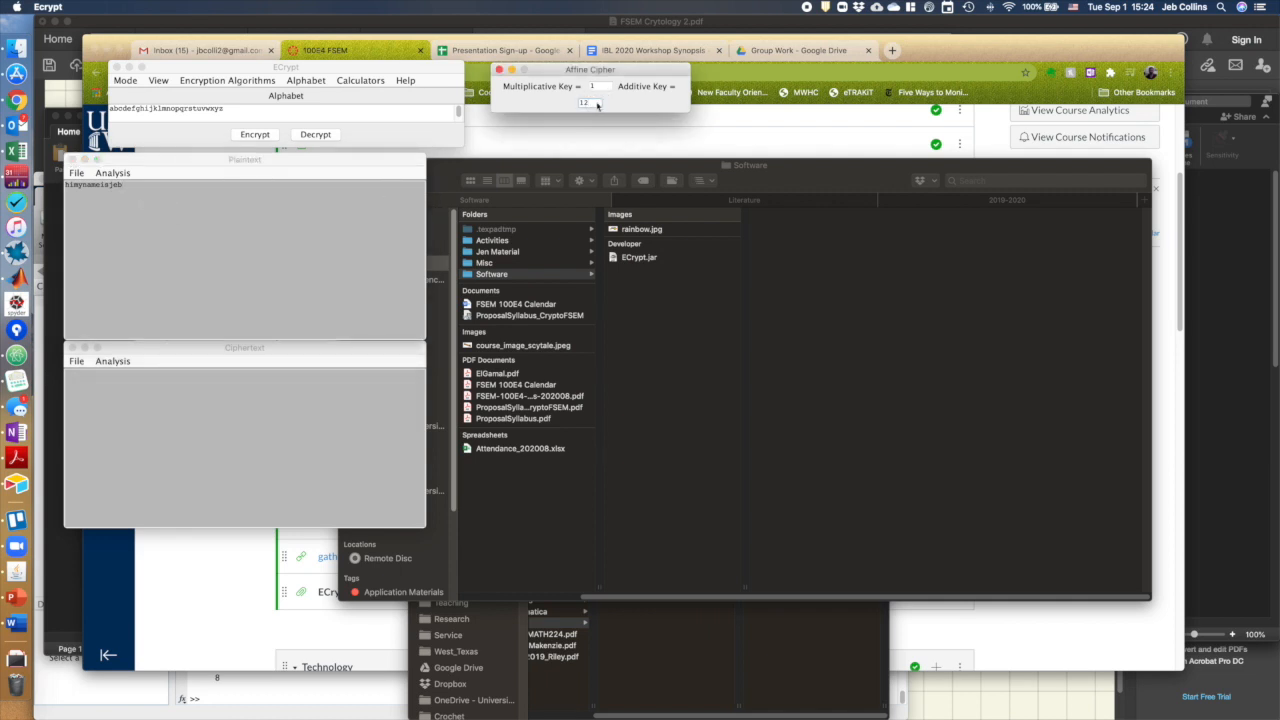
{"action": "key", "text": "BackSpace"}
{"action": "type", "text": "19"}
{"action": "left_click", "coordinate": [255, 135]}
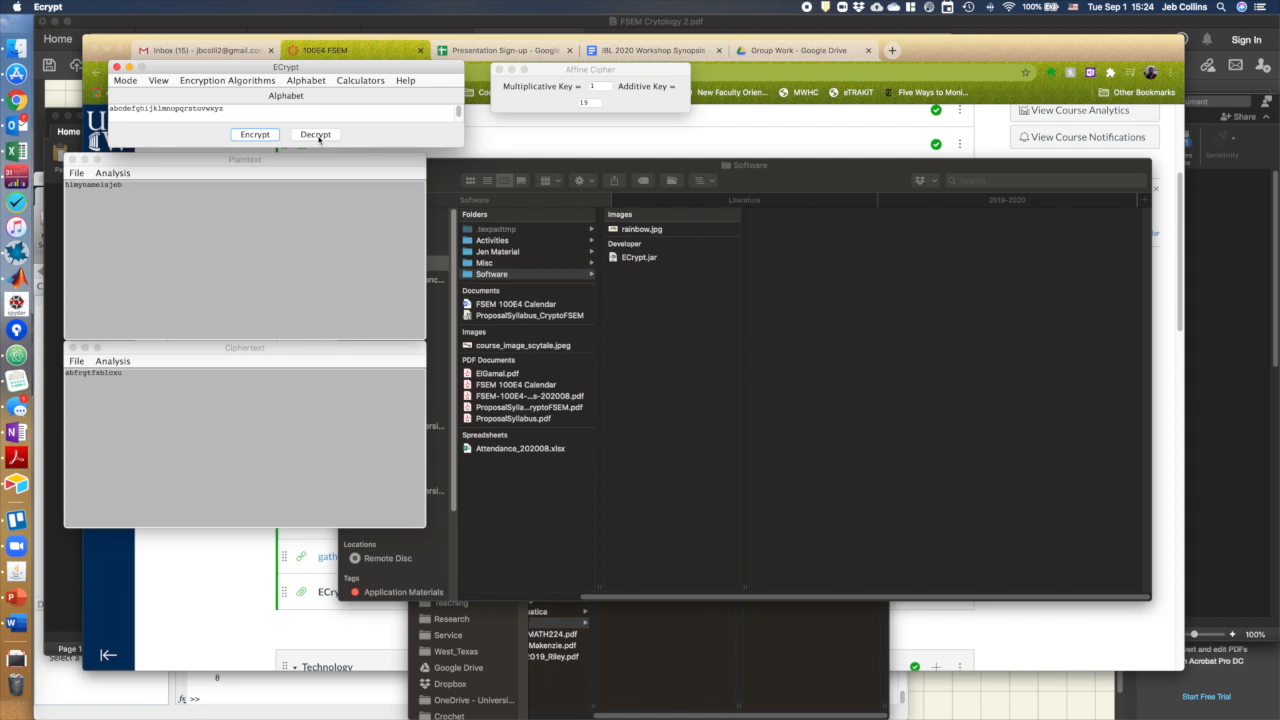
Clear the plaintext and decrypt the ciphertext back into it
{"action": "left_click_drag", "start_coordinate": [128, 186], "coordinate": [36, 180]}
{"action": "key", "text": "BackSpace"}
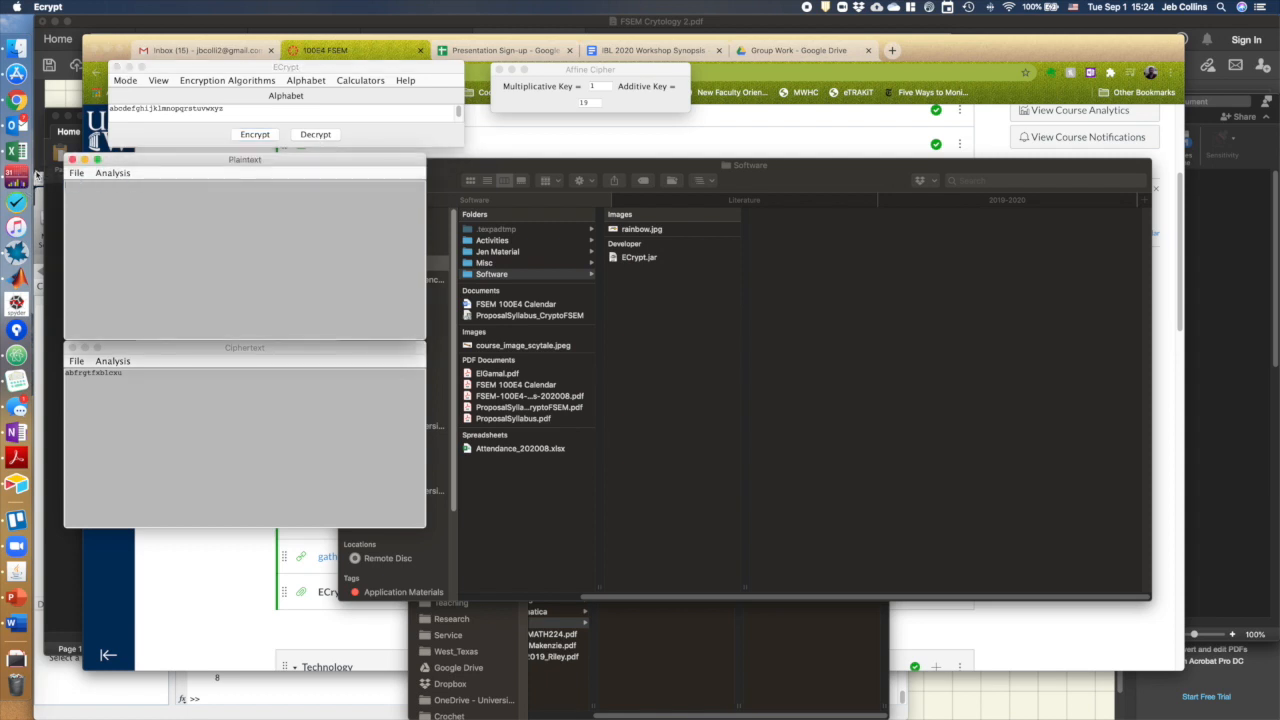
{"action": "left_click", "coordinate": [315, 134]}
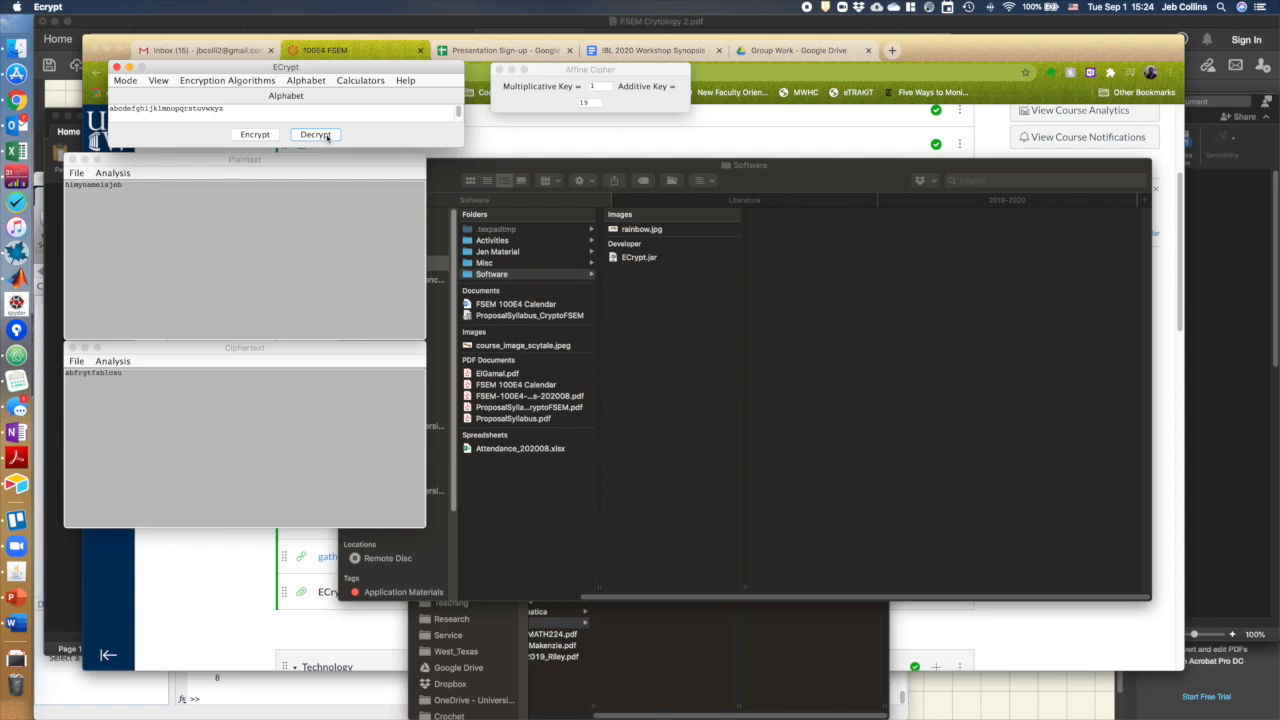
Clear the plaintext, set the additive key to -7, and decrypt the ciphertext
{"action": "left_click_drag", "start_coordinate": [124, 185], "coordinate": [40, 182]}
{"action": "key", "text": "BackSpace"}
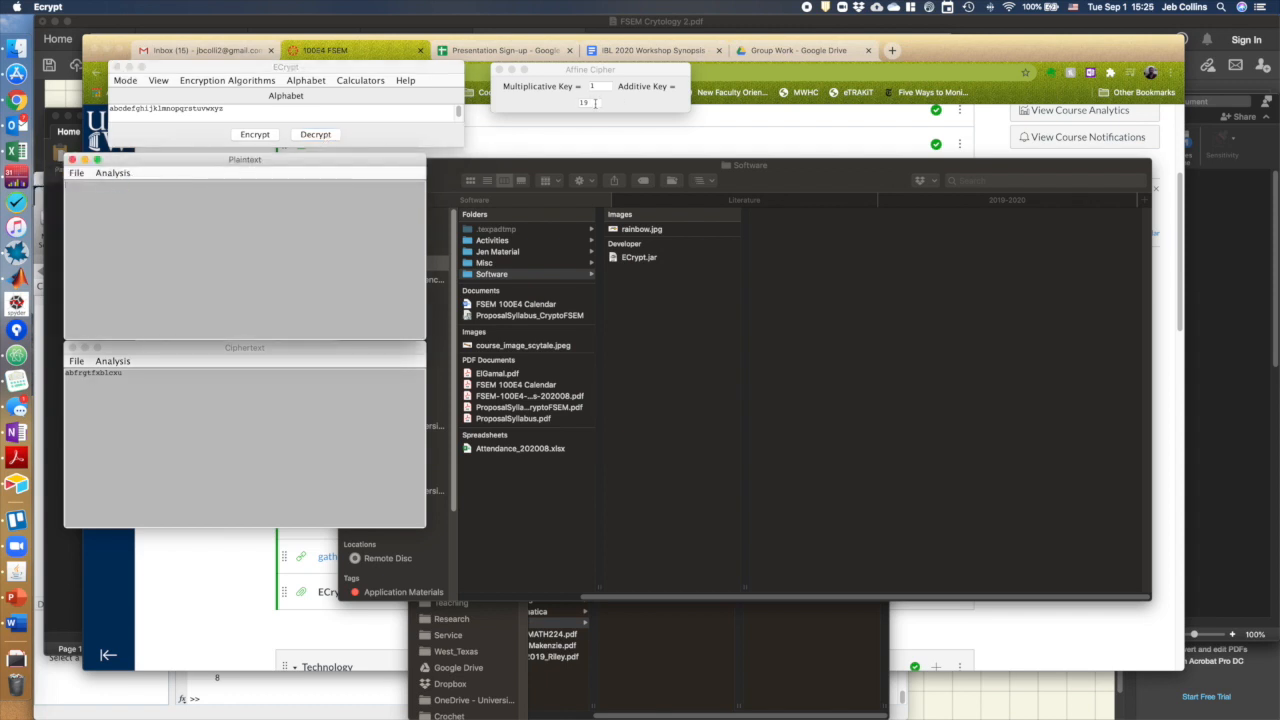
{"action": "left_click", "coordinate": [595, 104]}
{"action": "key", "text": "BackSpace"}
{"action": "key", "text": "BackSpace"}
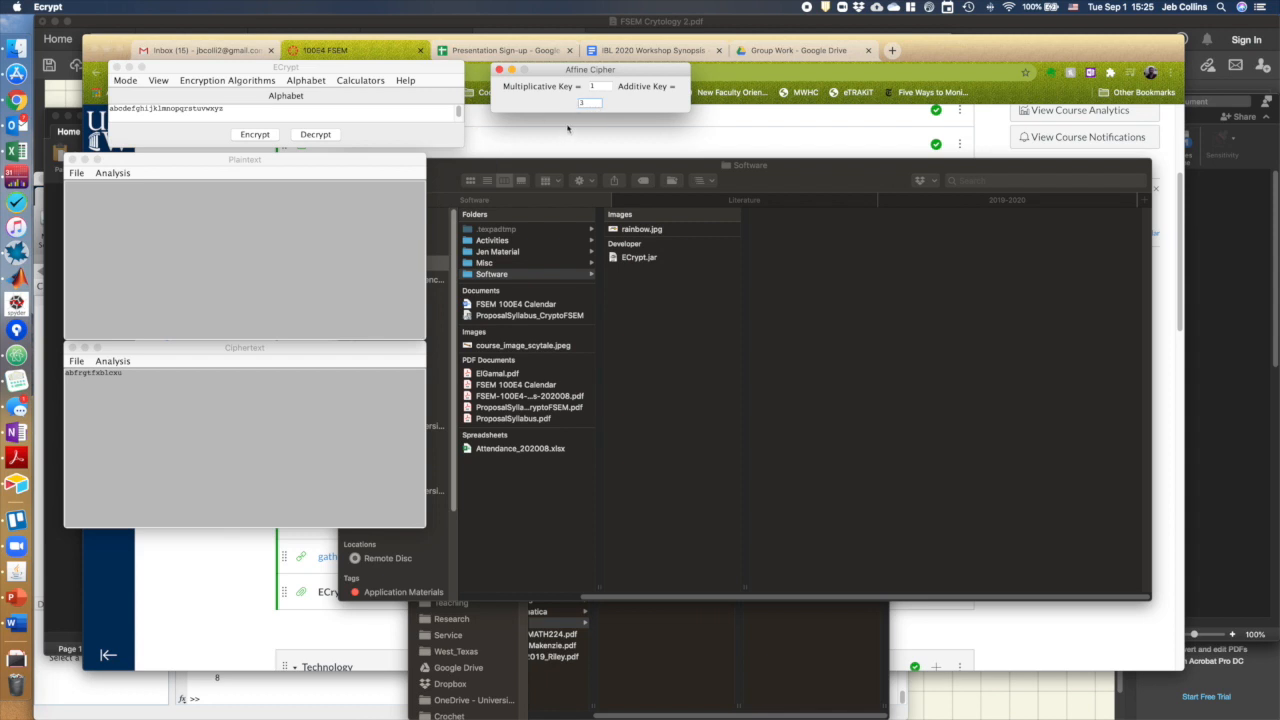
{"action": "key", "text": "BackSpace"}
{"action": "type", "text": "-7"}
{"action": "left_click", "coordinate": [315, 135]}
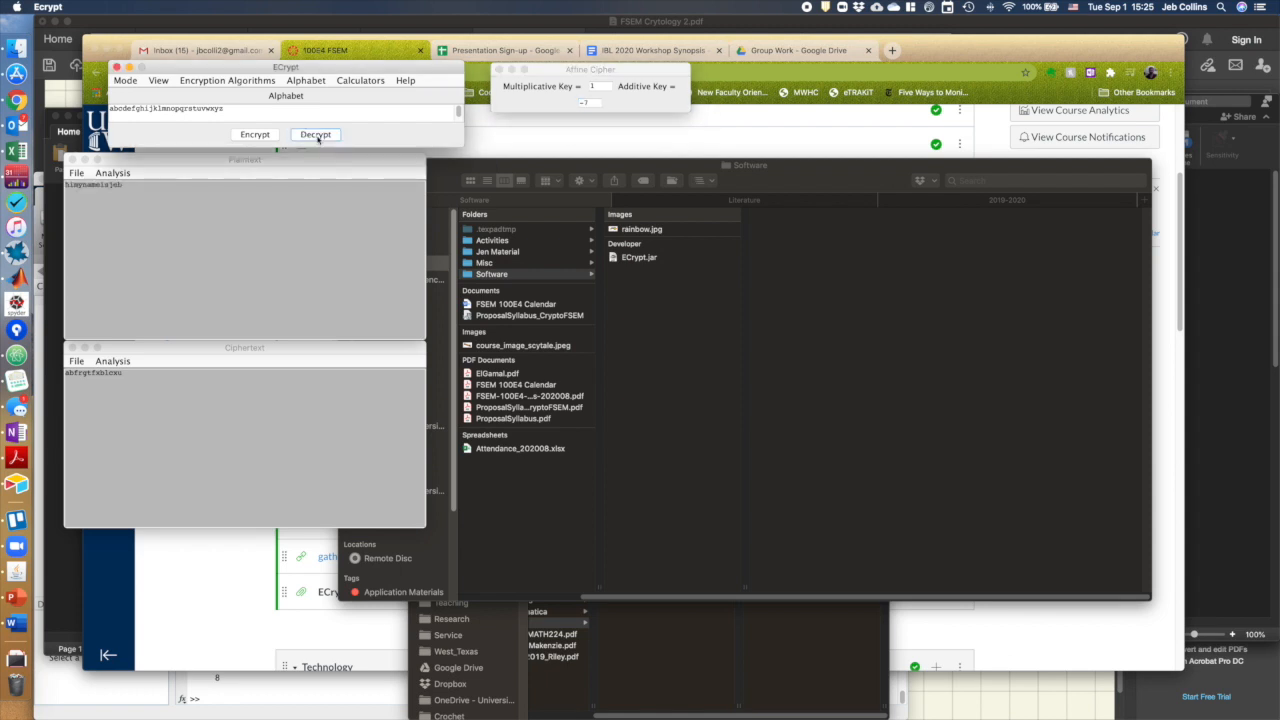
Decrypt the ciphertext again using additive keys -8 and then 3
{"action": "left_click", "coordinate": [594, 104]}
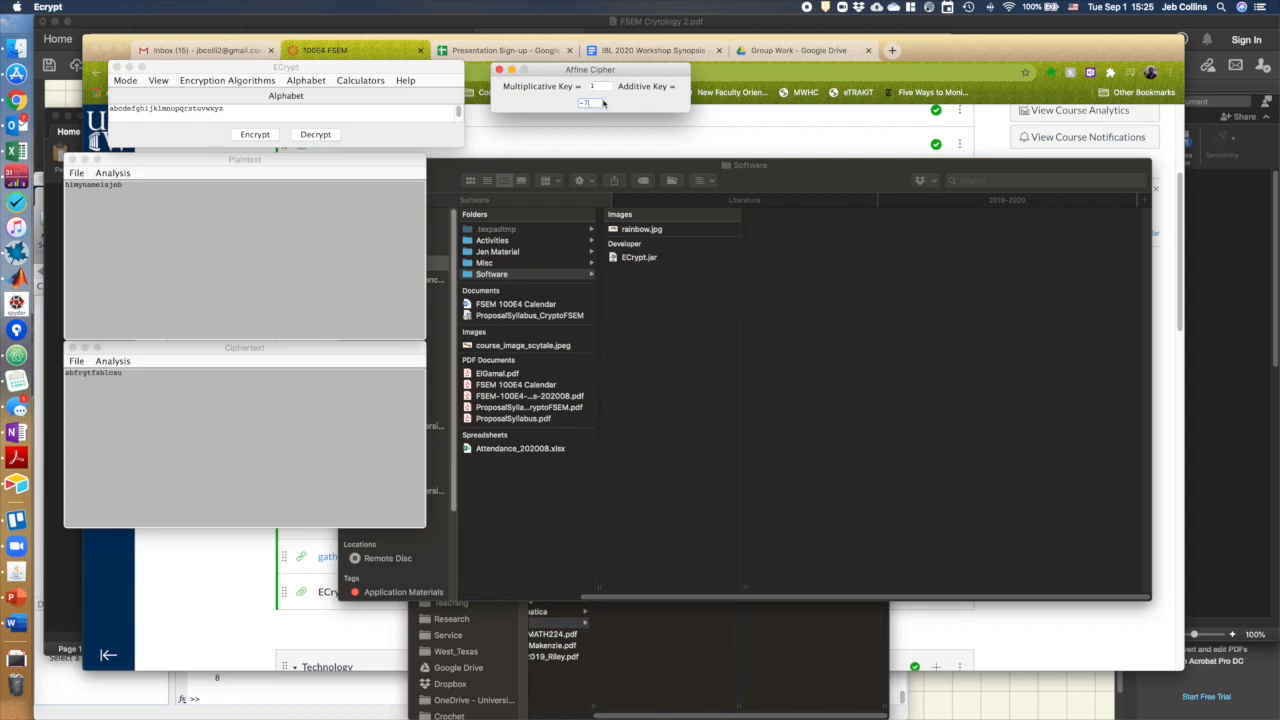
{"action": "left_click", "coordinate": [323, 138]}
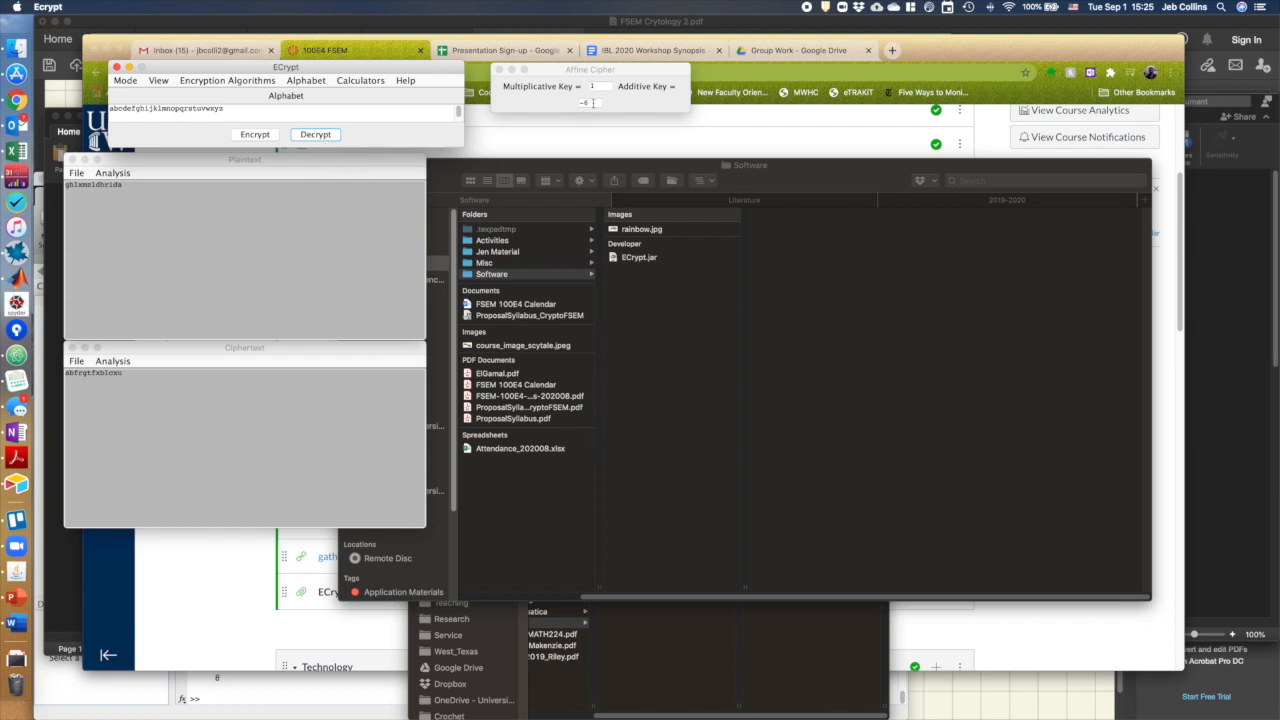
{"action": "left_click_drag", "start_coordinate": [594, 103], "coordinate": [558, 106]}
{"action": "type", "text": "3"}
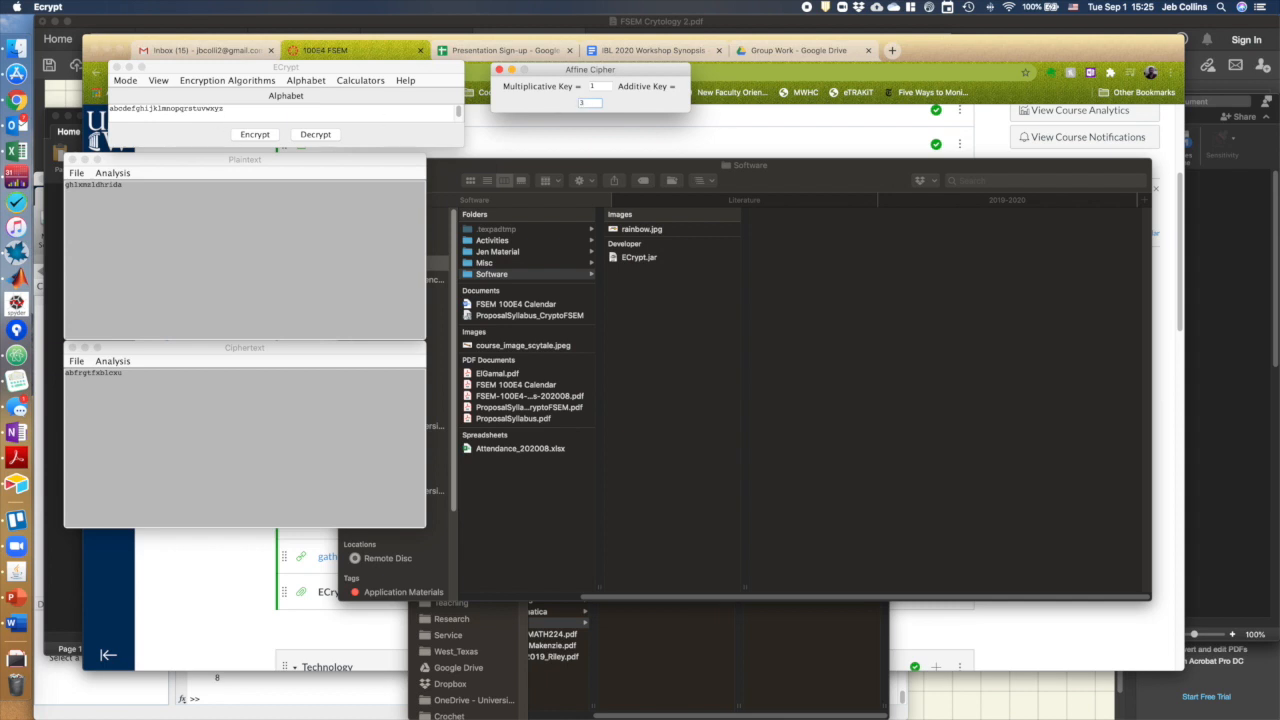
{"action": "left_click", "coordinate": [315, 134]}
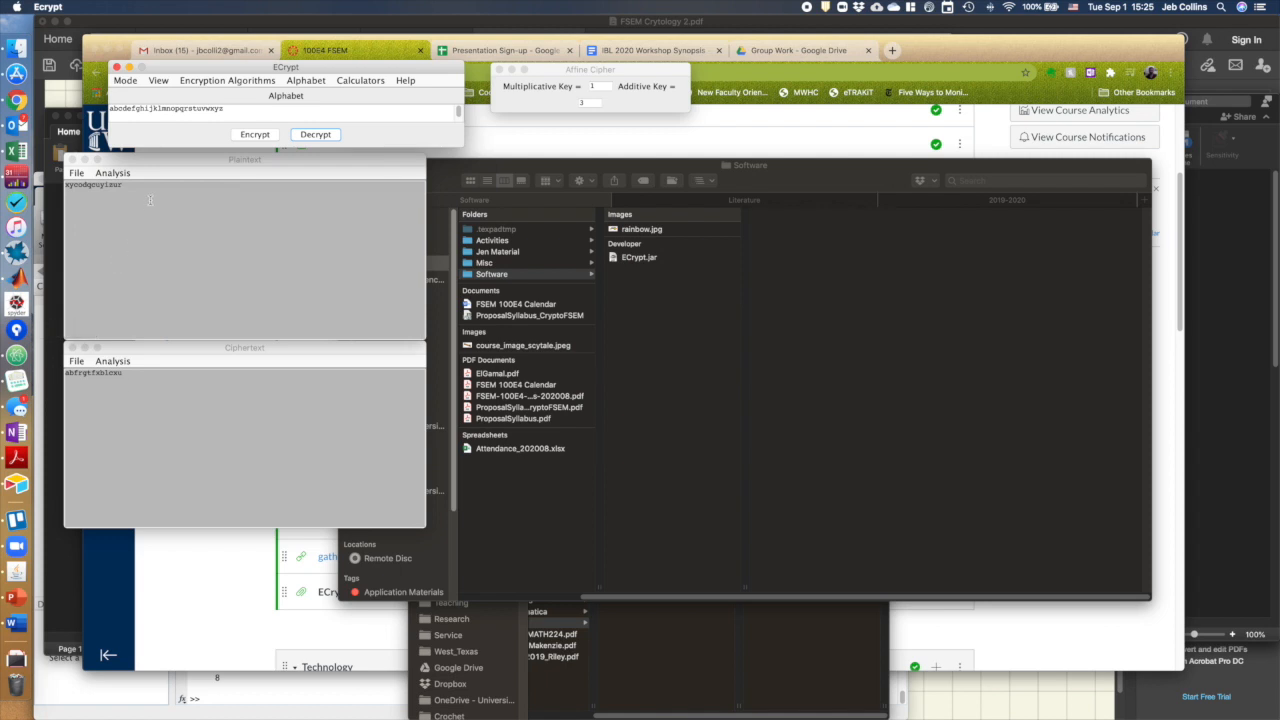
Clear the plaintext and replace the ciphertext with a pasted longer ciphertext
{"action": "left_click", "coordinate": [278, 215]}
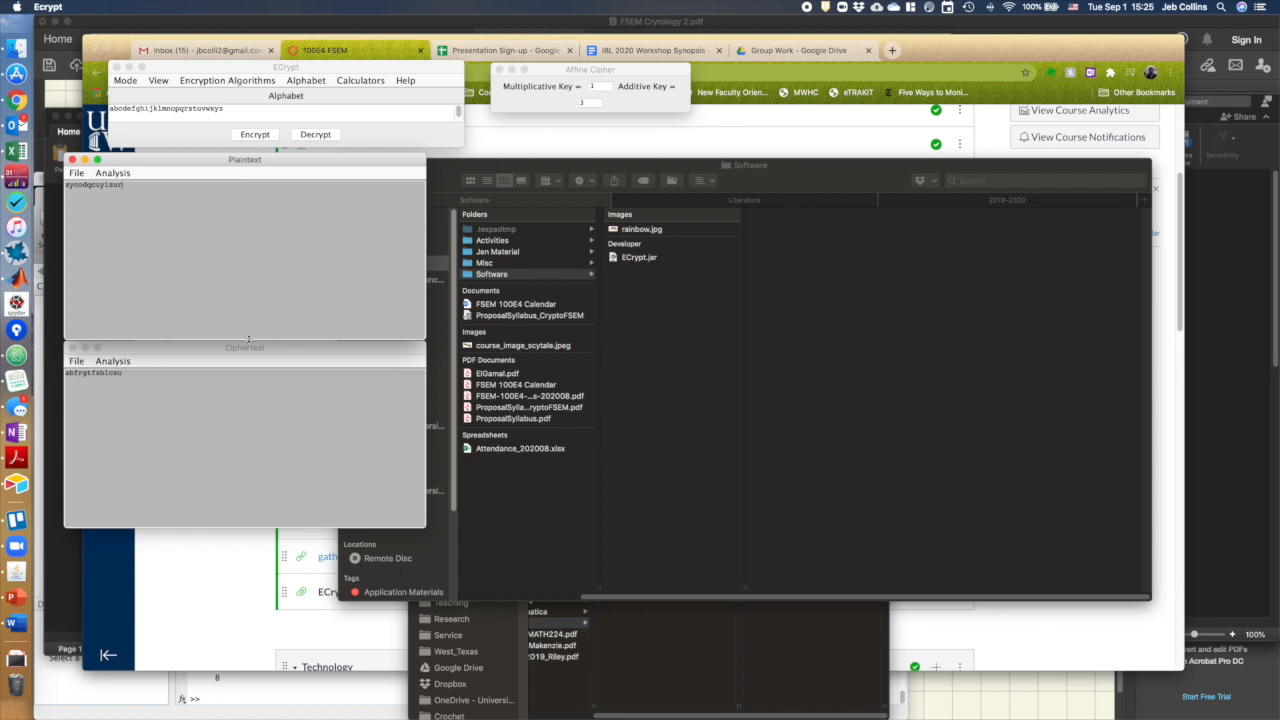
{"action": "left_click", "coordinate": [247, 385]}
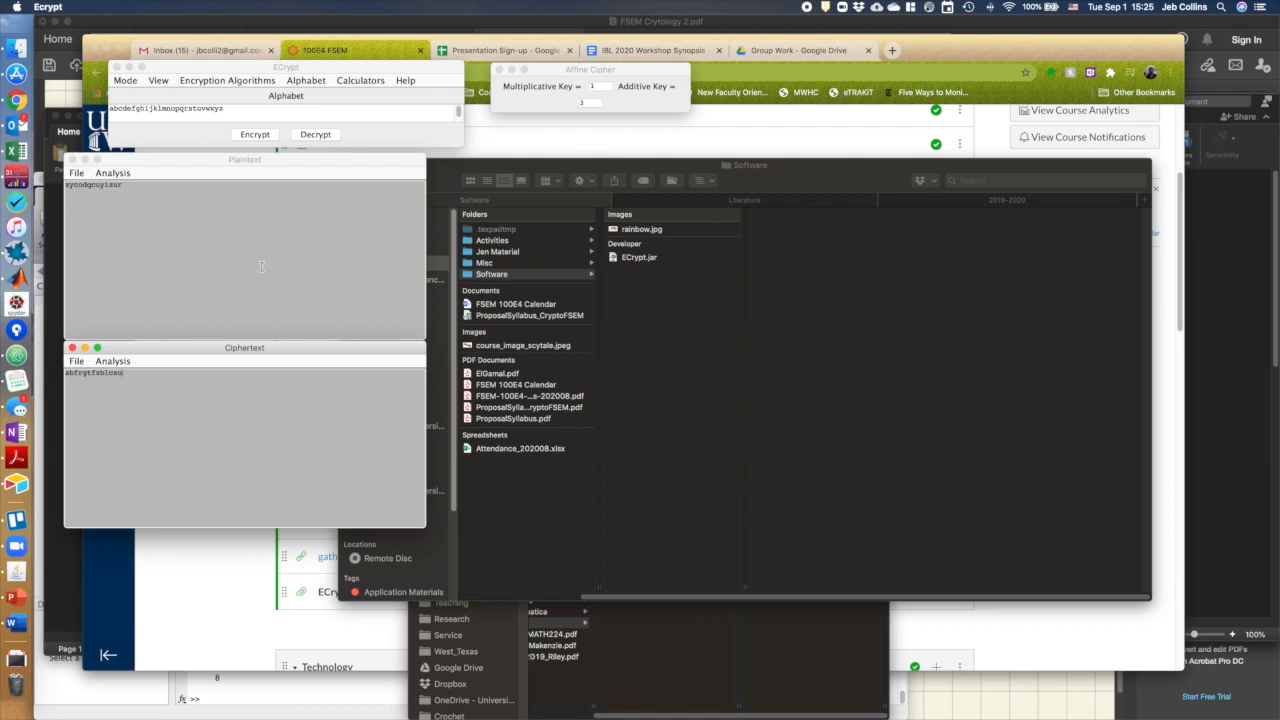
{"action": "left_click_drag", "start_coordinate": [149, 188], "coordinate": [56, 187]}
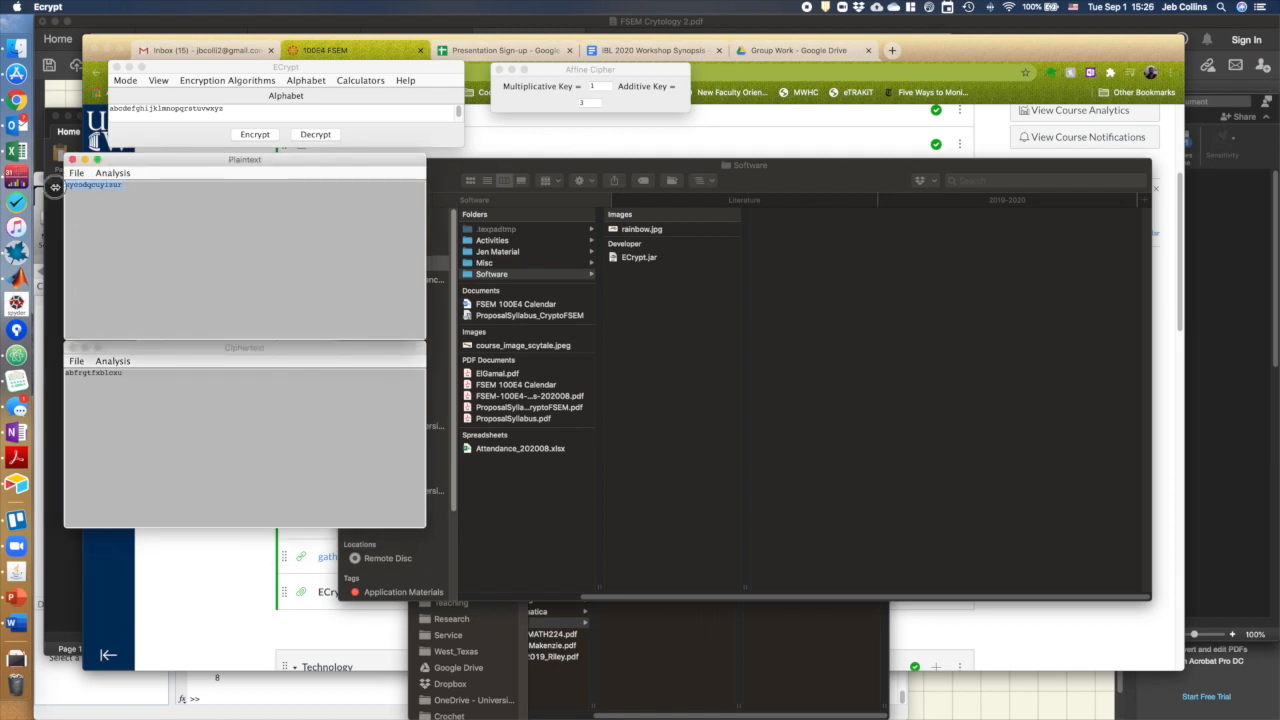
{"action": "key", "text": "BackSpace"}
{"action": "left_click_drag", "start_coordinate": [145, 391], "coordinate": [104, 373]}
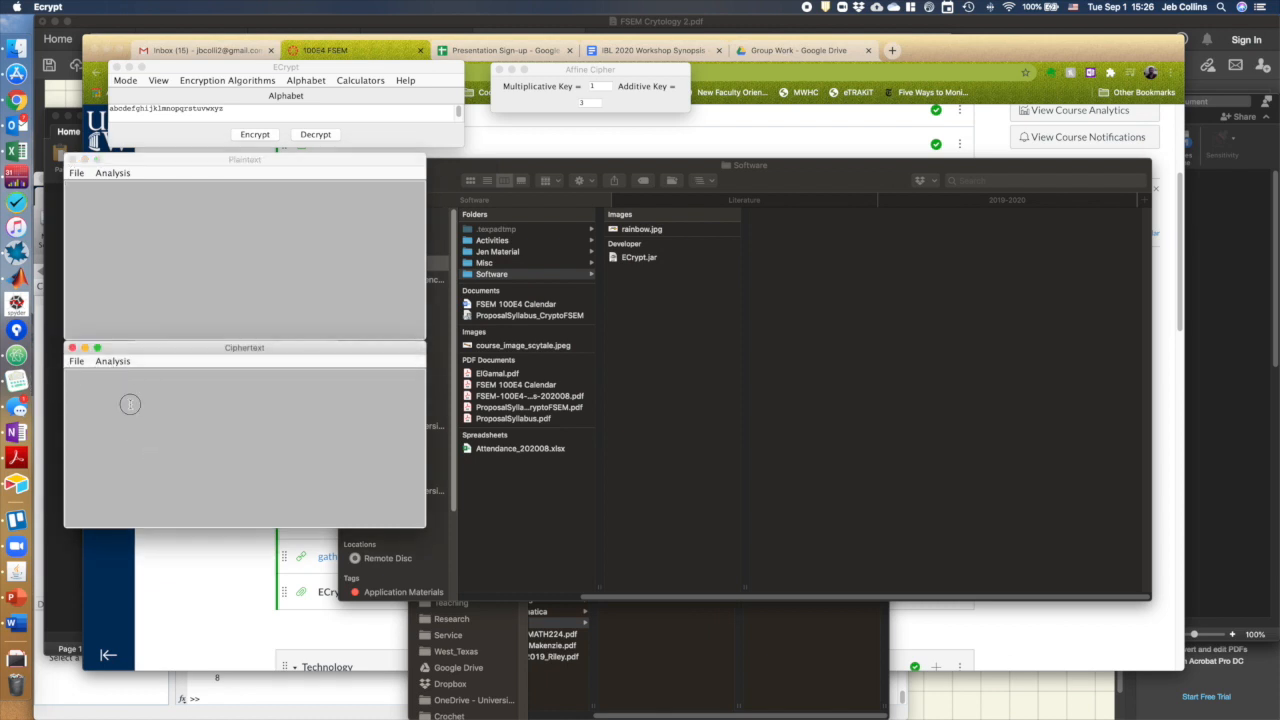
{"action": "key", "text": "super+v"}
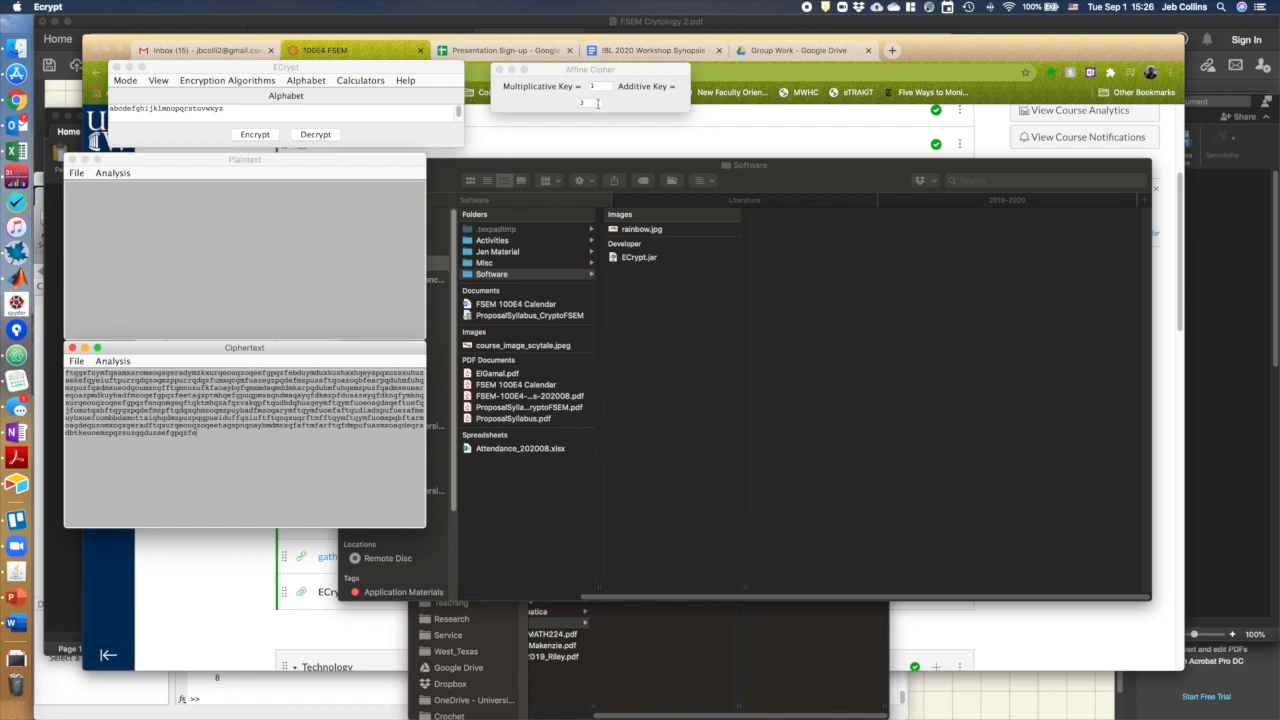
Decrypt the pasted ciphertext, then clear the resulting plaintext
{"action": "left_click", "coordinate": [316, 134]}
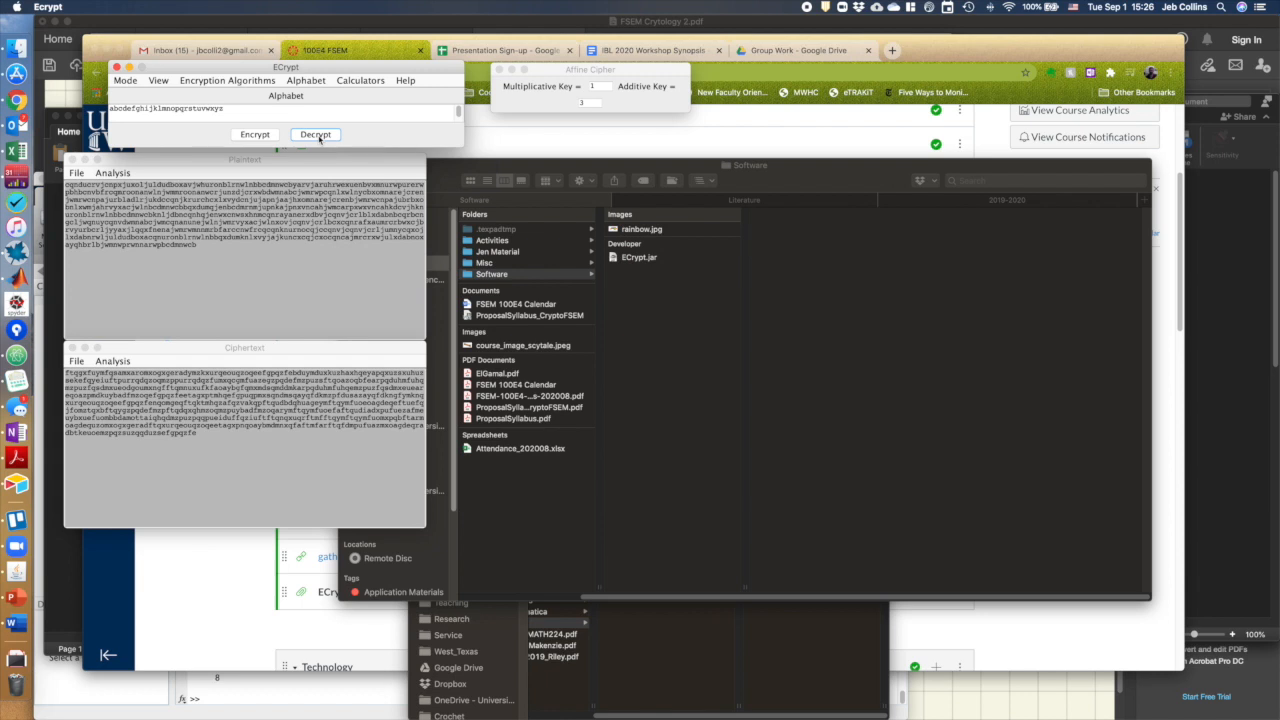
{"action": "left_click_drag", "start_coordinate": [207, 250], "coordinate": [58, 186]}
{"action": "key", "text": "BackSpace"}
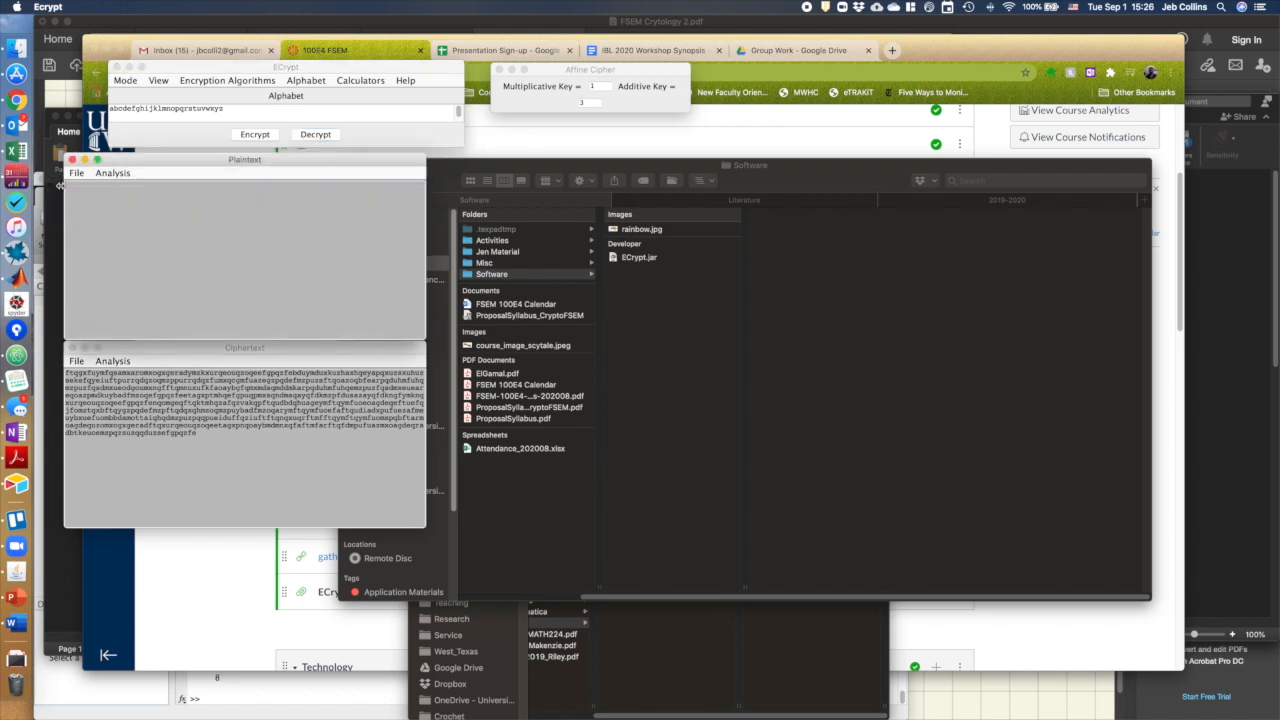
Open a monograph frequency analysis of the ciphertext
{"action": "left_click", "coordinate": [140, 352]}
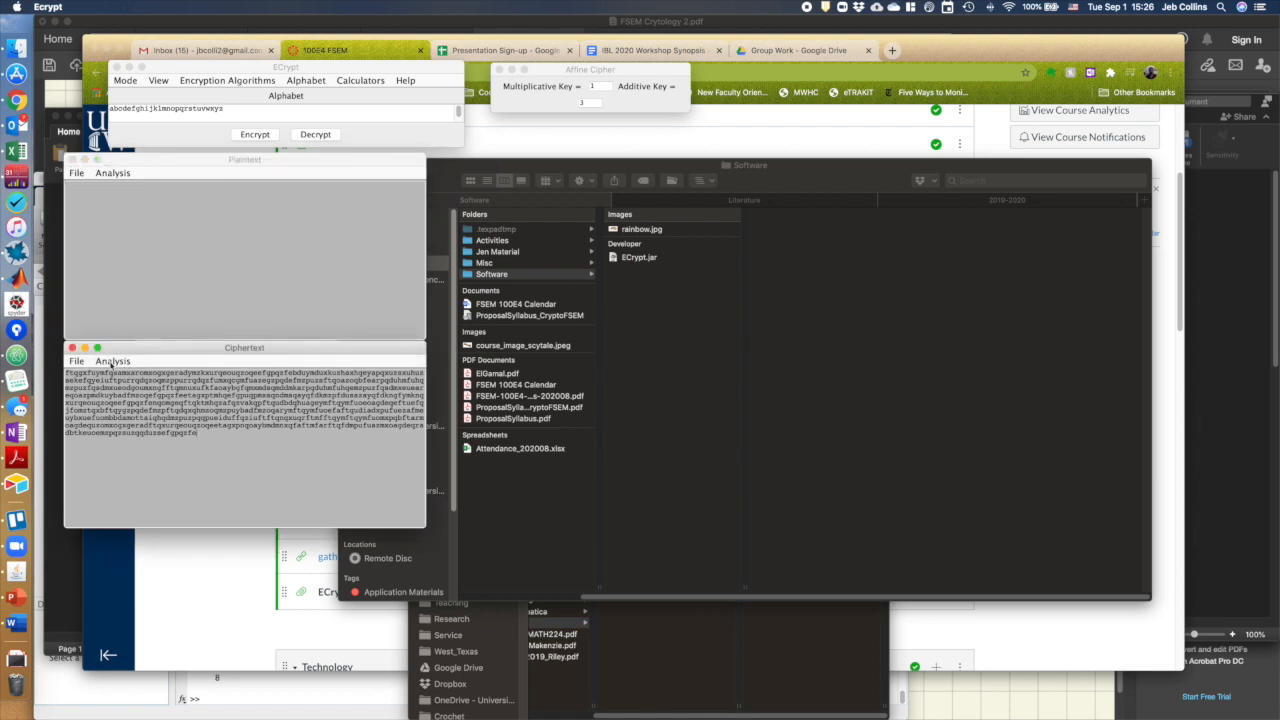
{"action": "left_click", "coordinate": [112, 361]}
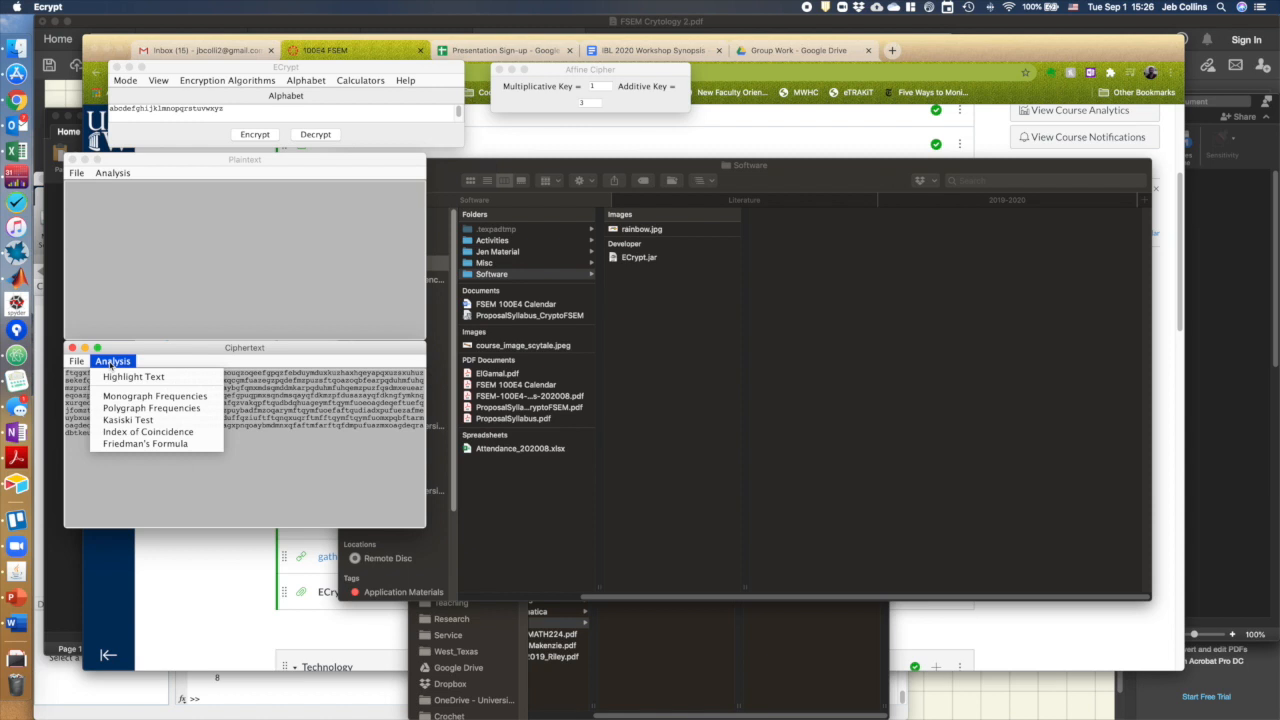
{"action": "left_click", "coordinate": [143, 398]}
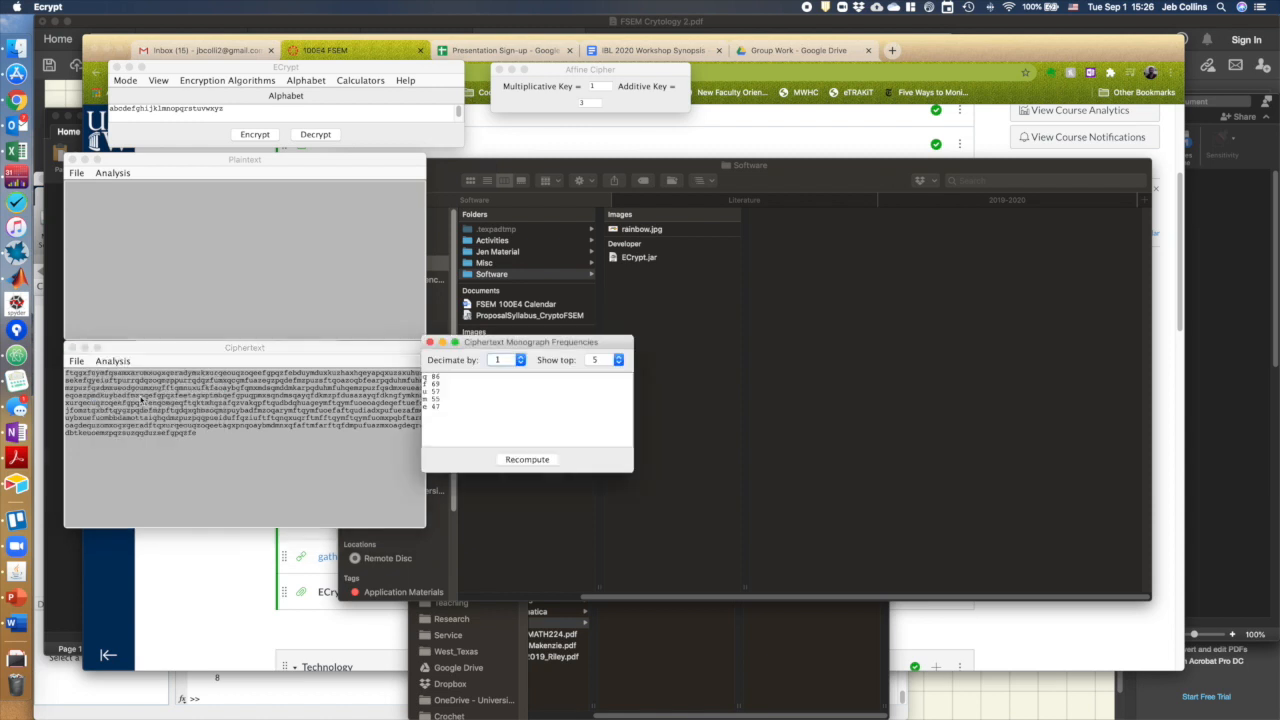
Try decimating the monograph frequency count by 3, then set the decimation back to 1
{"action": "left_click", "coordinate": [507, 361]}
{"action": "left_click", "coordinate": [505, 394]}
{"action": "left_click", "coordinate": [507, 360]}
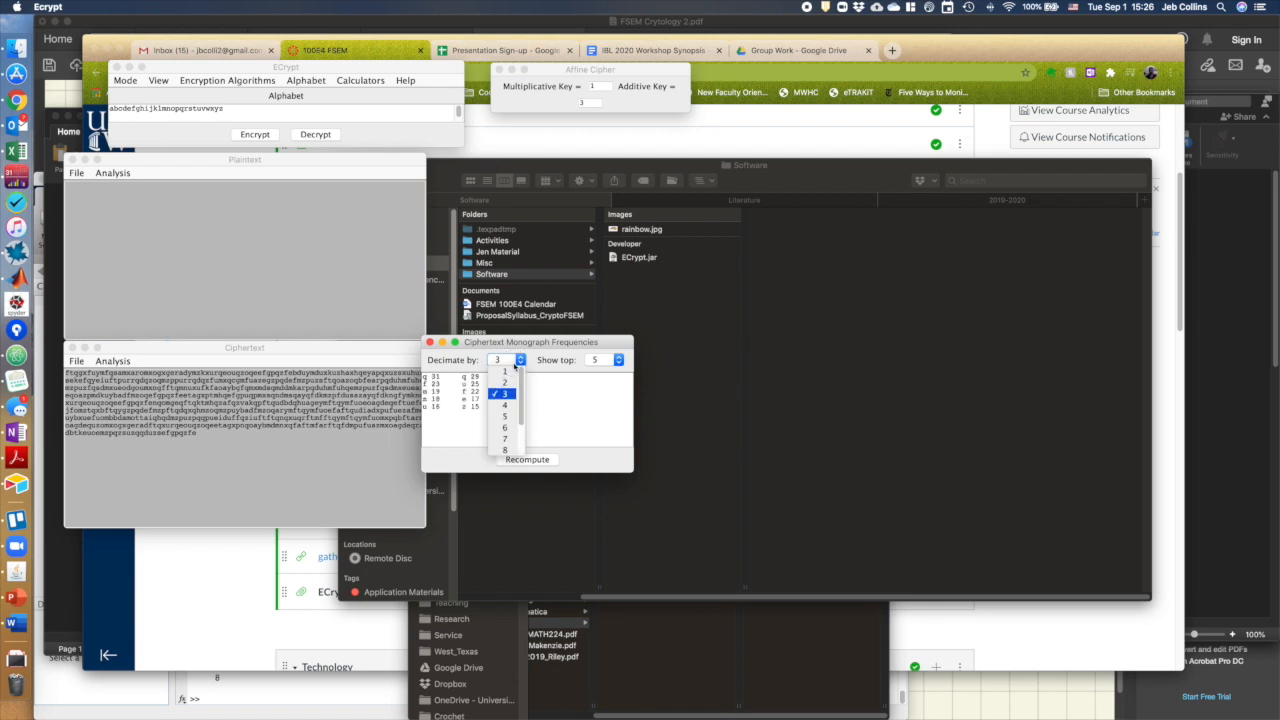
{"action": "left_click", "coordinate": [512, 374]}
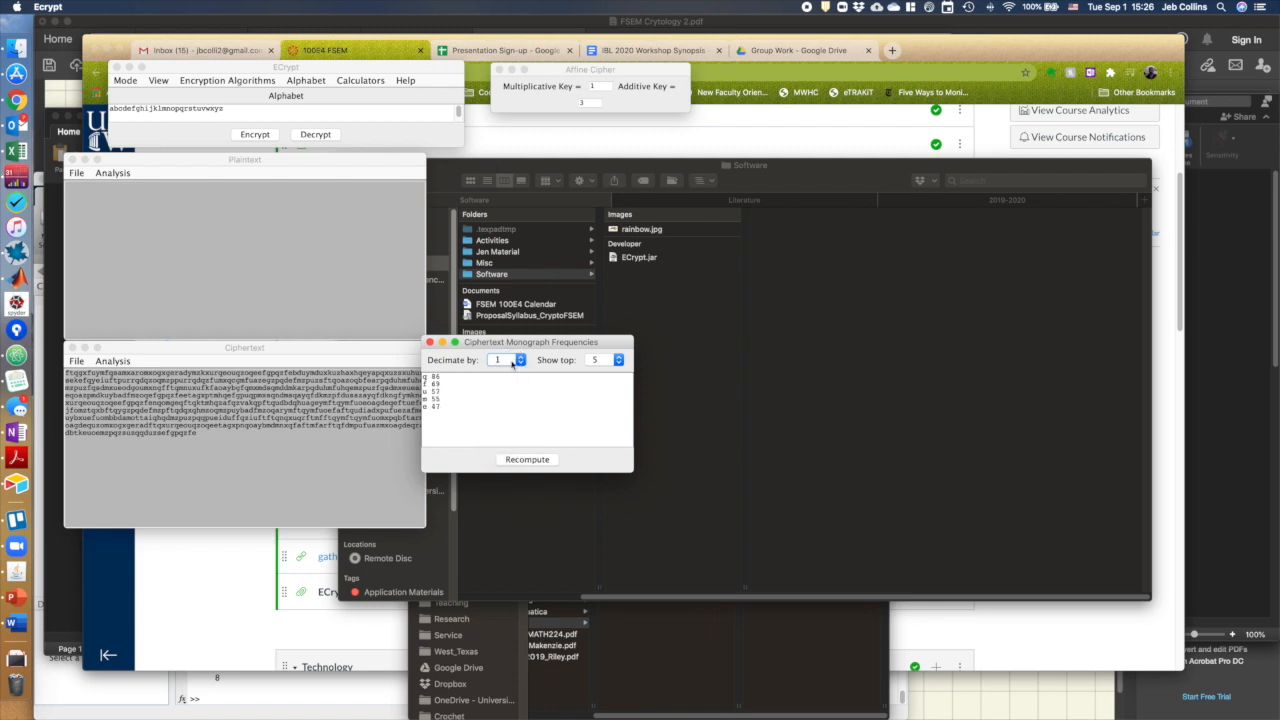
Show all letter frequencies in the monograph analysis and enlarge and reposition its window
{"action": "left_click", "coordinate": [604, 361]}
{"action": "left_click", "coordinate": [604, 375]}
{"action": "left_click", "coordinate": [604, 361]}
{"action": "left_click", "coordinate": [595, 380]}
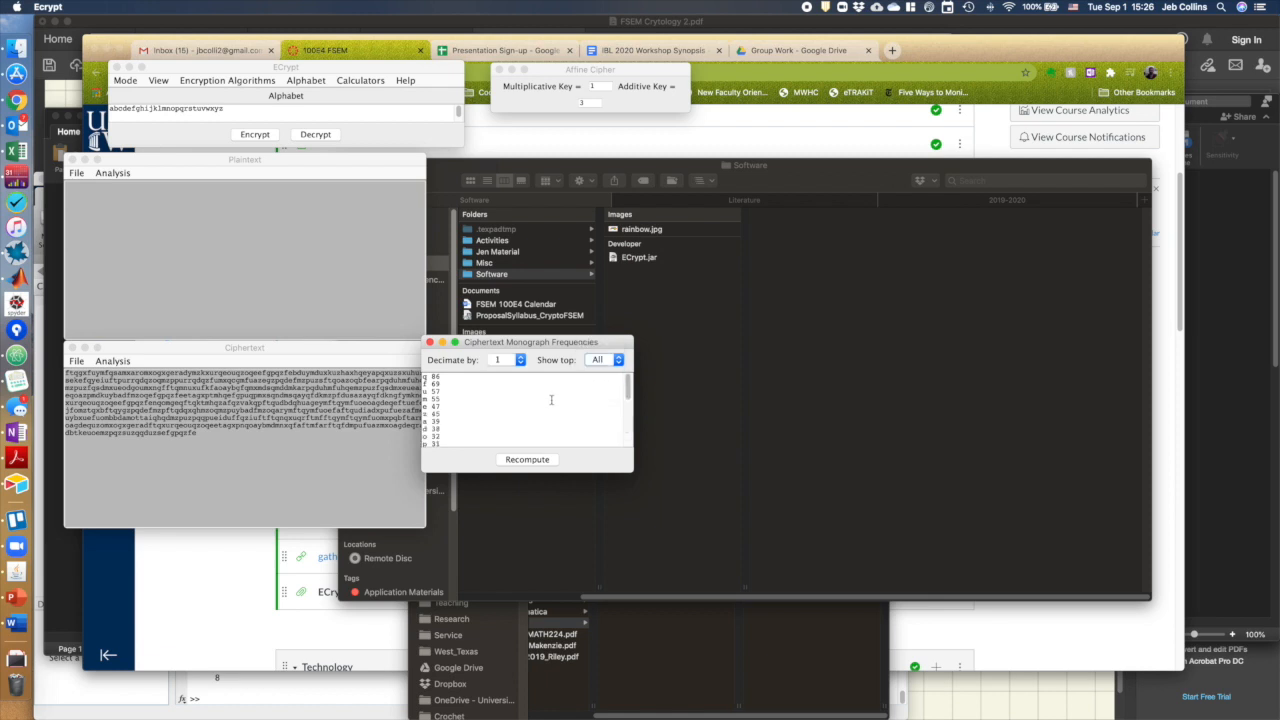
{"action": "left_click_drag", "start_coordinate": [630, 472], "coordinate": [773, 650]}
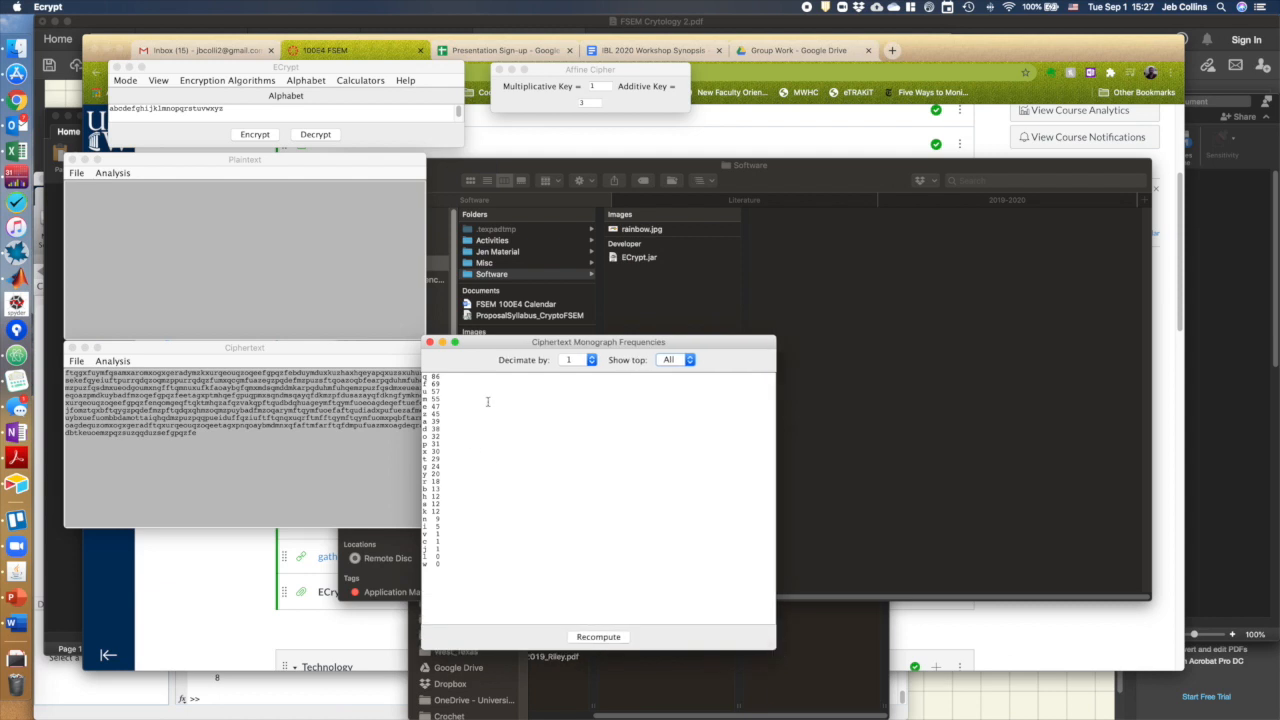
{"action": "left_click_drag", "start_coordinate": [474, 349], "coordinate": [498, 347]}
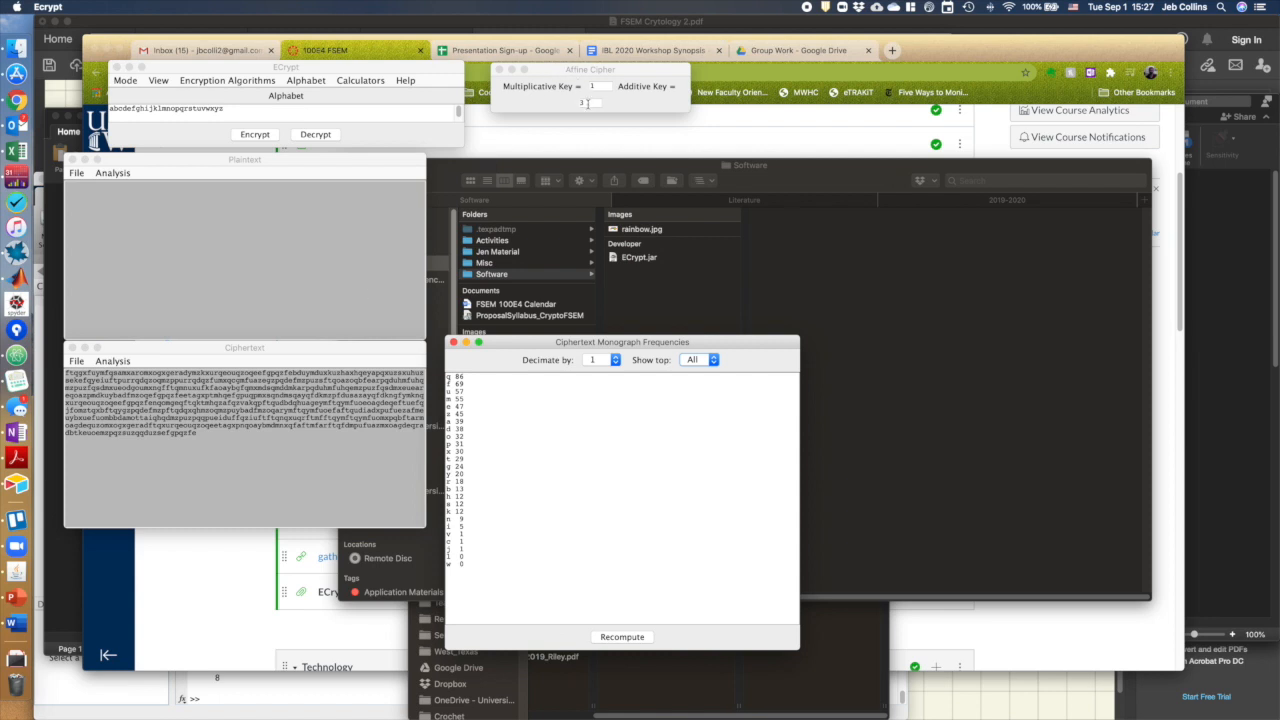
Set the additive key to 12 and decrypt the ciphertext
{"action": "left_click", "coordinate": [588, 104]}
{"action": "type", "text": "2"}
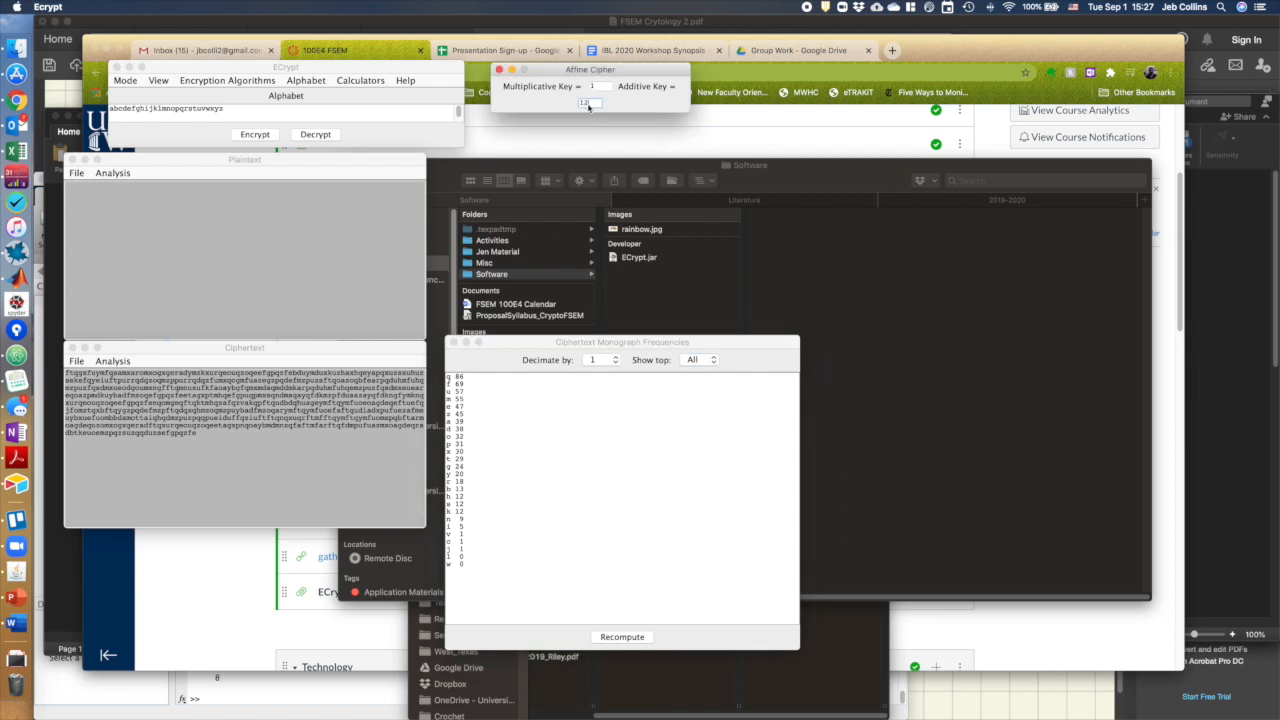
{"action": "left_click", "coordinate": [316, 134]}
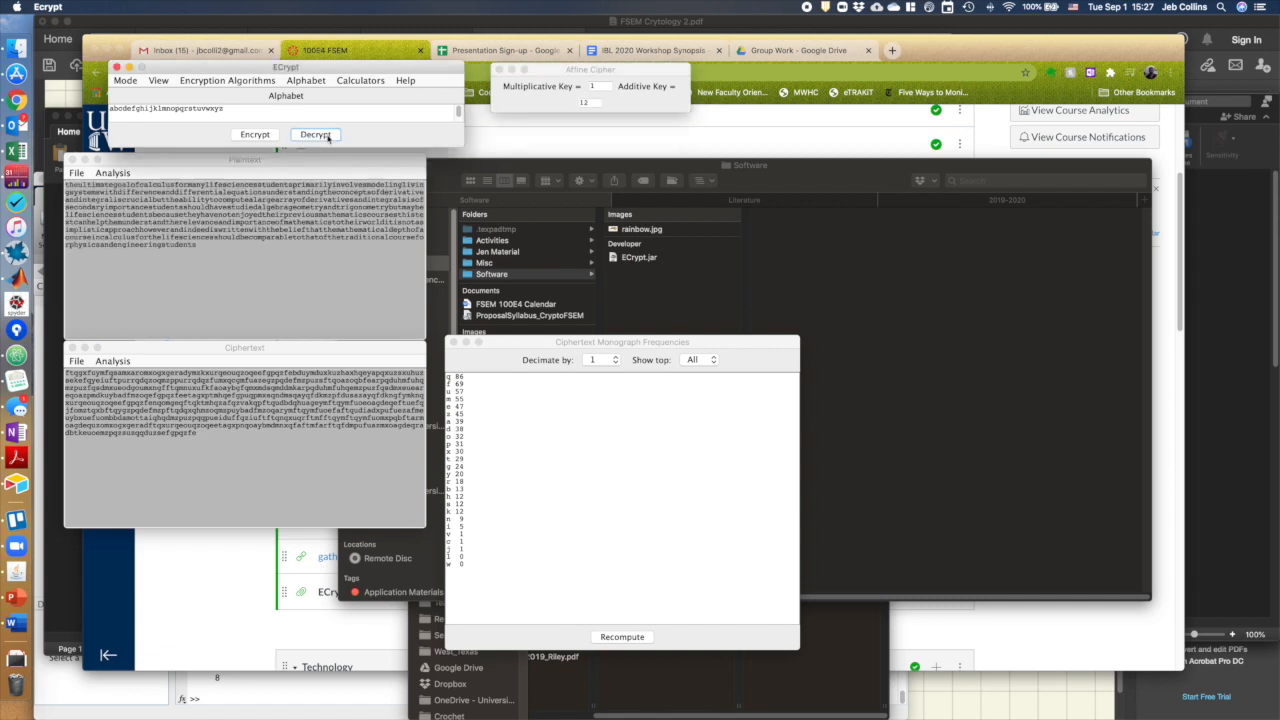